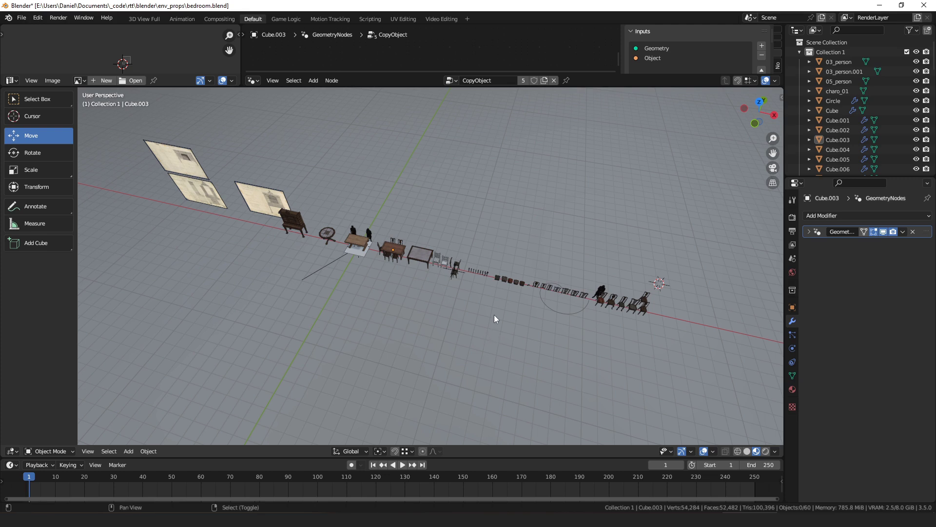
Select the wooden trestle table, table_01, from the furniture row and frame it in the viewport
{"action": "middle_click_drag", "start_coordinate": [496, 313], "coordinate": [476, 311], "text": "shift"}
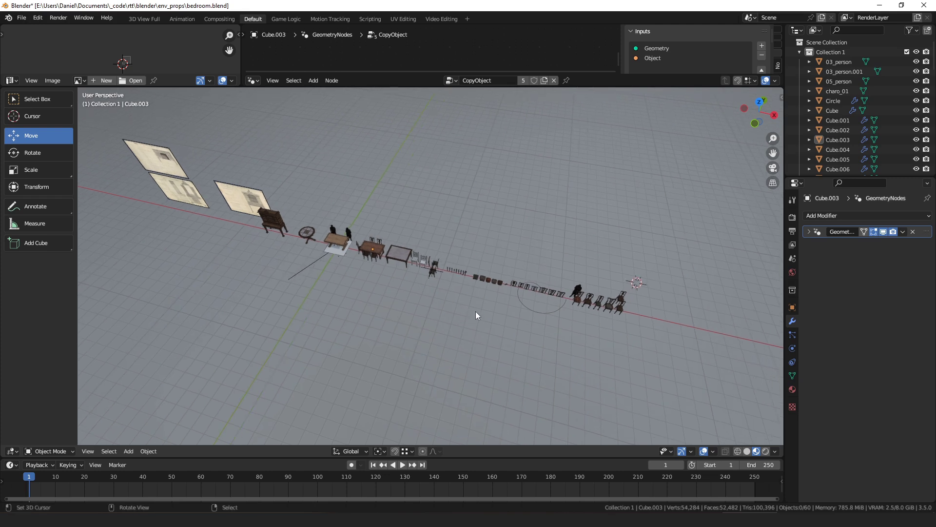
{"action": "middle_click_drag", "start_coordinate": [456, 297], "coordinate": [452, 283]}
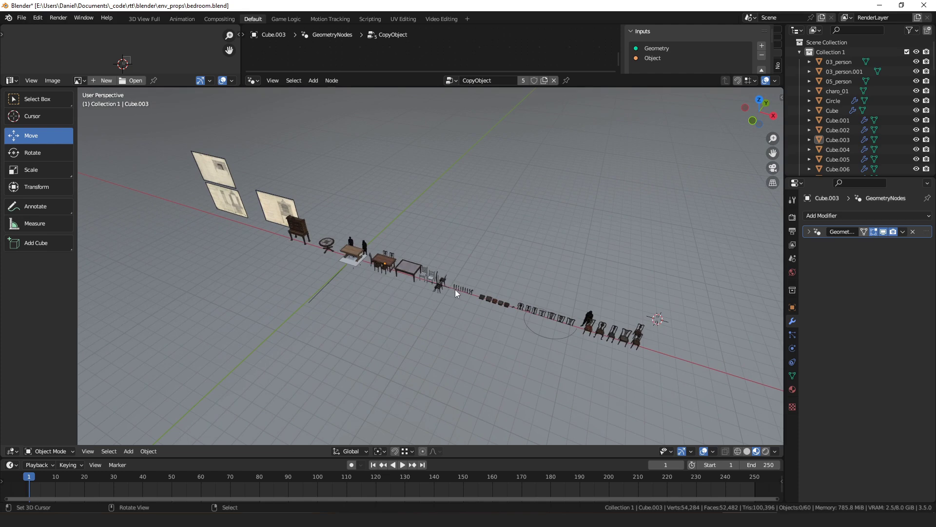
{"action": "middle_click_drag", "start_coordinate": [455, 287], "coordinate": [407, 275]}
{"action": "right_click", "coordinate": [346, 269]}
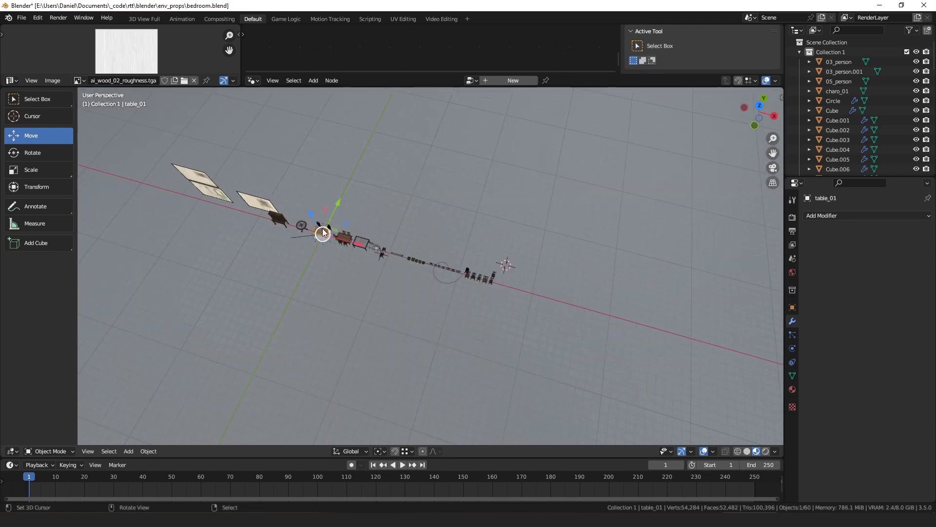
{"action": "key", "text": "KP_Decimal"}
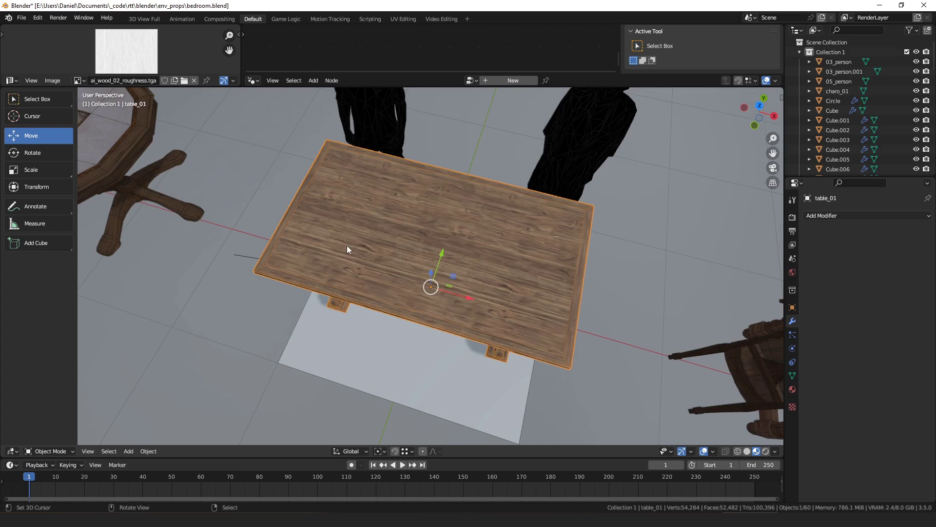
Enter Edit Mode on table_01 in perspective view with none of its geometry selected
{"action": "middle_click_drag", "start_coordinate": [347, 245], "coordinate": [483, 280]}
{"action": "key", "text": "KP_5"}
{"action": "key", "text": "Tab"}
{"action": "key", "text": "KP_5"}
{"action": "key", "text": "alt+a"}
{"action": "scroll", "coordinate": [495, 283], "scroll_direction": "down", "scroll_amount": 2}
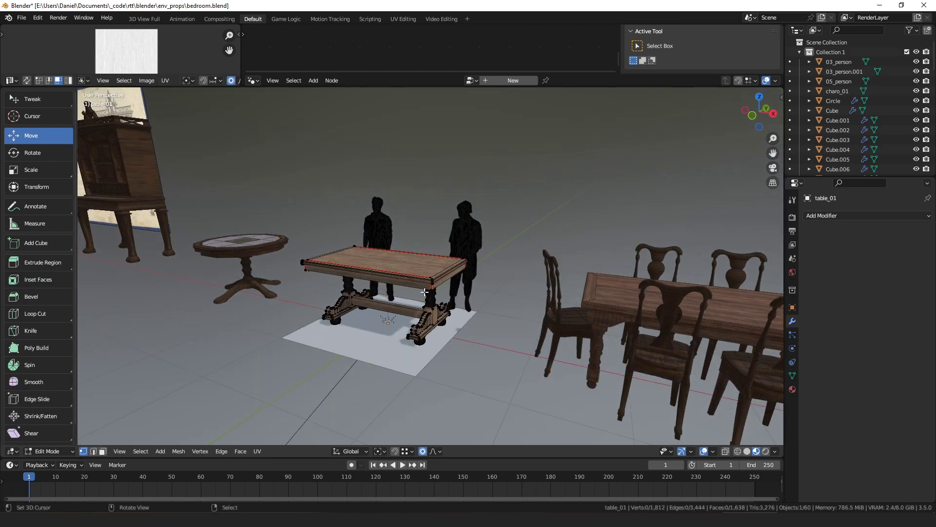
Scale the tabletop's rim edge loop to about 1.023 in front view, with connected smooth proportional editing
{"action": "scroll", "coordinate": [425, 291], "scroll_direction": "up", "scroll_amount": 3}
{"action": "left_click", "coordinate": [420, 277], "text": "alt"}
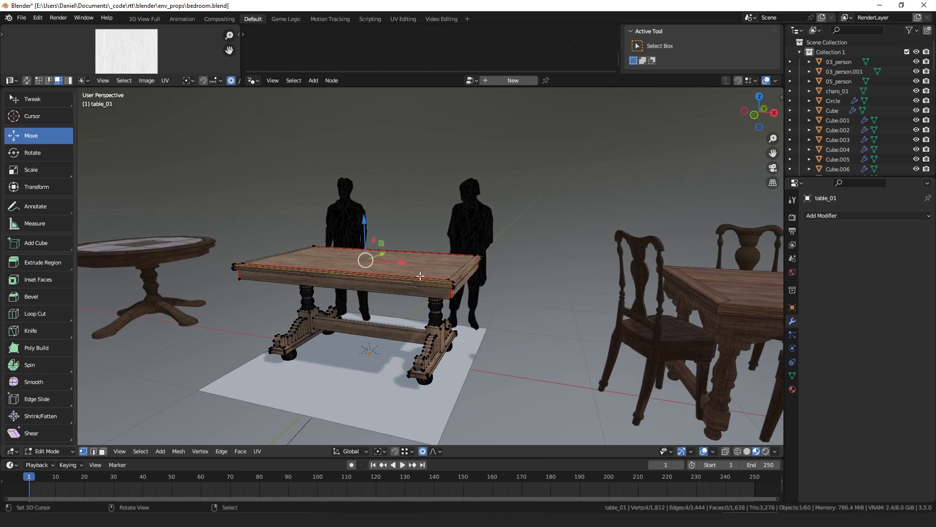
{"action": "key", "text": "KP_Decimal"}
{"action": "key", "text": "KP_1"}
{"action": "key", "text": "KP_5"}
{"action": "middle_click_drag", "start_coordinate": [468, 276], "coordinate": [382, 288], "text": "shift"}
{"action": "scroll", "coordinate": [439, 292], "scroll_direction": "up", "scroll_amount": 2}
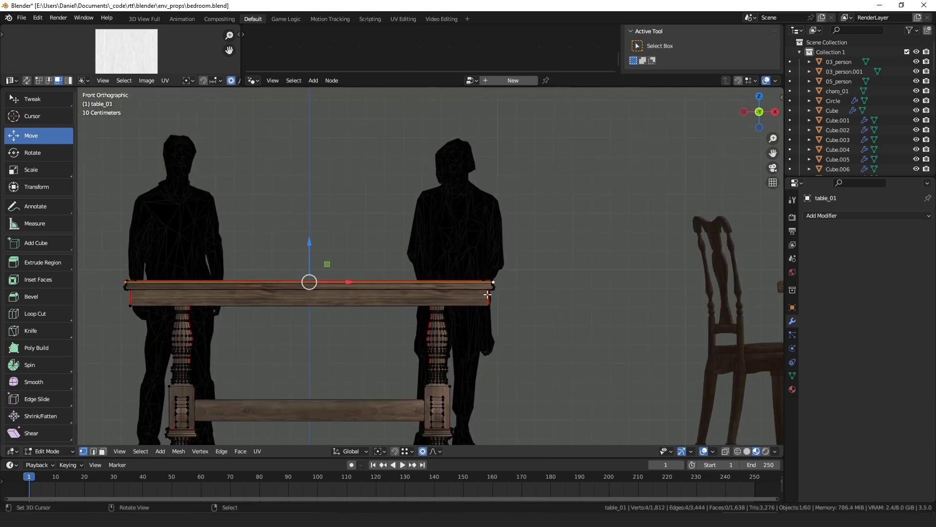
{"action": "scroll", "coordinate": [550, 299], "scroll_direction": "up", "scroll_amount": 3}
{"action": "key", "text": "s"}
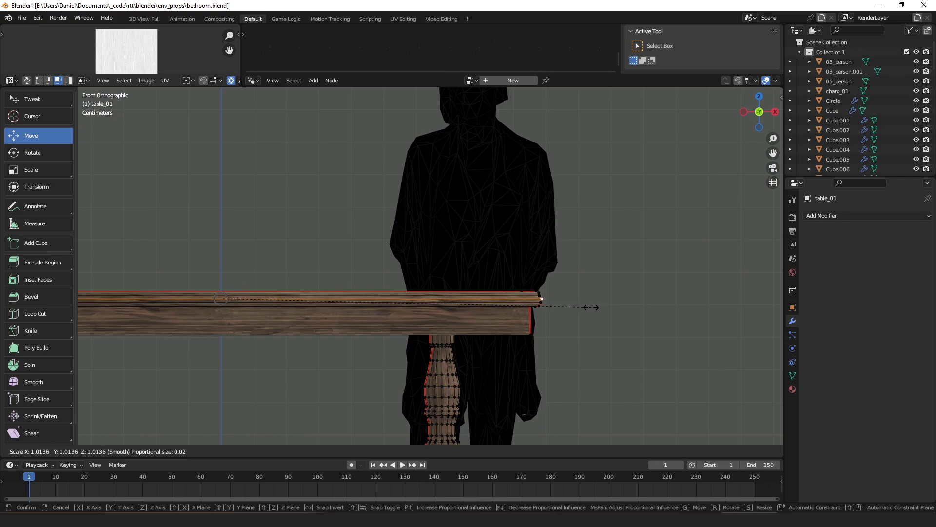
{"action": "left_click", "coordinate": [595, 306]}
Check the scaled tabletop rim from several angles and undo the scaling
{"action": "middle_click_drag", "start_coordinate": [594, 307], "coordinate": [463, 338]}
{"action": "middle_click_drag", "start_coordinate": [312, 352], "coordinate": [430, 352]}
{"action": "scroll", "coordinate": [470, 289], "scroll_direction": "down", "scroll_amount": 5}
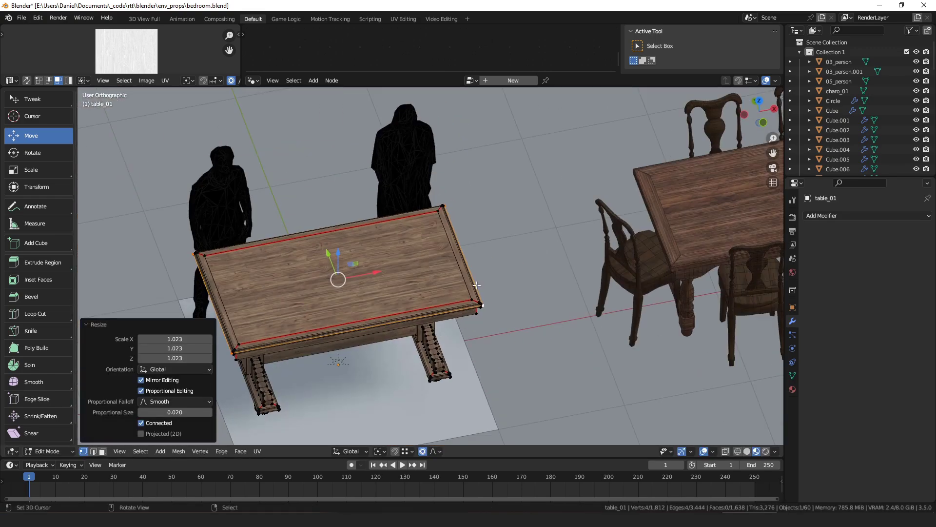
{"action": "middle_click_drag", "start_coordinate": [256, 279], "coordinate": [397, 279]}
{"action": "middle_click_drag", "start_coordinate": [481, 269], "coordinate": [631, 268]}
{"action": "key", "text": "ctrl+z"}
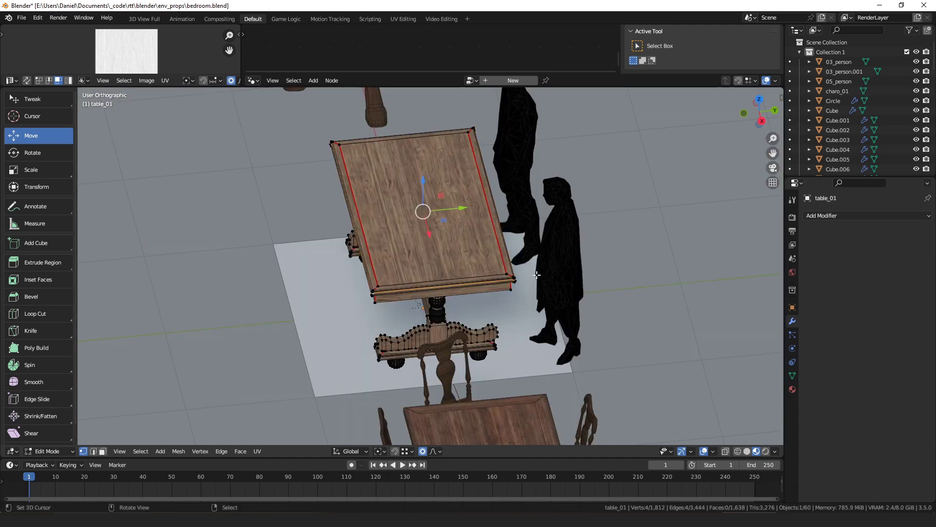
{"action": "middle_click_drag", "start_coordinate": [561, 272], "coordinate": [593, 274]}
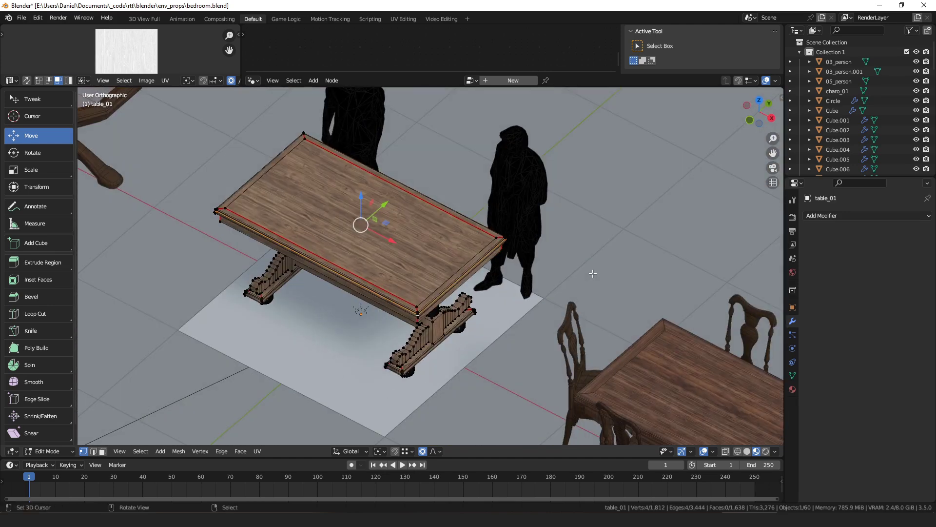
Leave Edit Mode on table_01 and open the neighbouring dining table, table_02, for mesh editing
{"action": "key", "text": "Tab"}
{"action": "key", "text": "ctrl+Tab"}
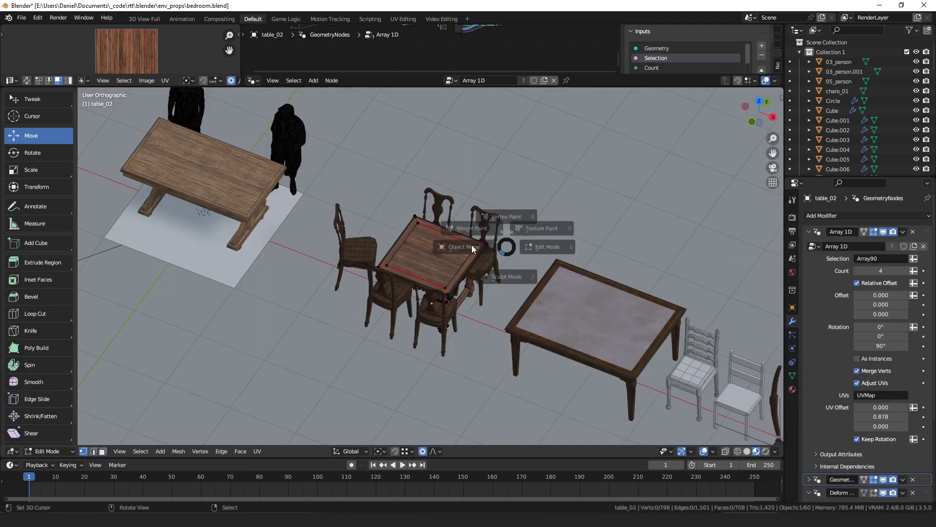
{"action": "left_click", "coordinate": [472, 245]}
{"action": "middle_click_drag", "start_coordinate": [472, 244], "coordinate": [410, 217]}
{"action": "key", "text": "Tab"}
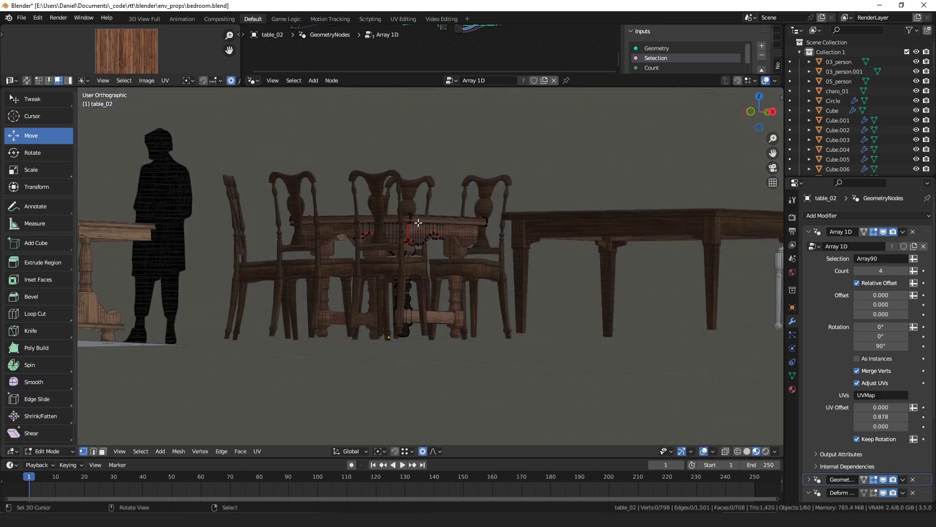
Select the edge loop around table_02's tabletop and isolate the table in front view
{"action": "scroll", "coordinate": [403, 192], "scroll_direction": "up", "scroll_amount": 5}
{"action": "left_click", "coordinate": [403, 192], "text": "alt"}
{"action": "key", "text": "KP_1"}
{"action": "key", "text": "KP_Divide"}
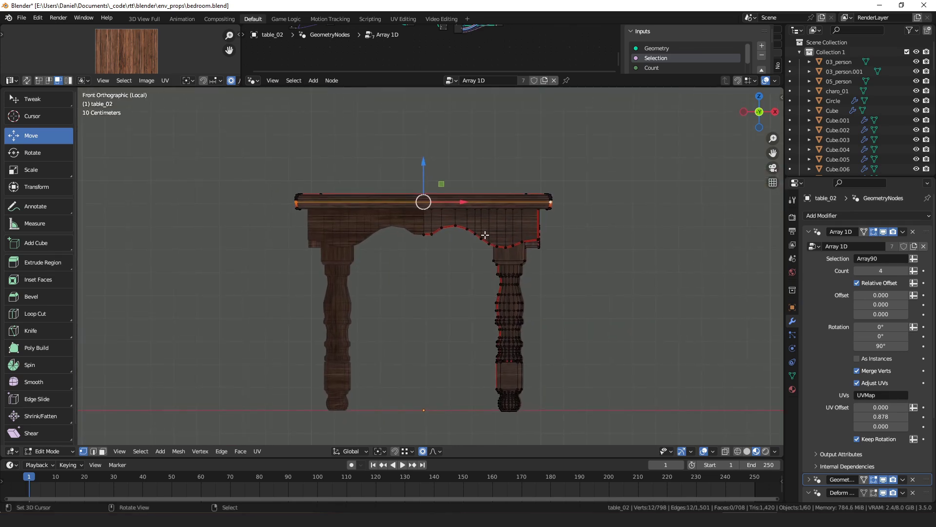
Try scaling the selected tabletop edge loop of table_02
{"action": "key", "text": "s"}
{"action": "key", "text": "Escape"}
{"action": "middle_click_drag", "start_coordinate": [587, 215], "coordinate": [537, 259]}
{"action": "key", "text": "s"}
{"action": "right_click", "coordinate": [602, 259]}
Compare table_02's final shape with its base mesh by switching between Object Mode and Edit Mode
{"action": "key", "text": "ctrl+Tab"}
{"action": "left_click", "coordinate": [412, 238]}
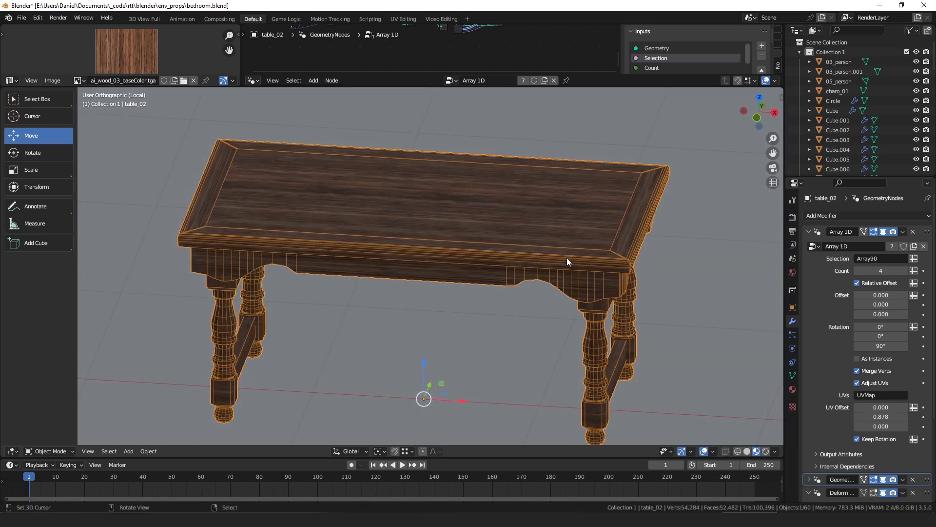
{"action": "middle_click_drag", "start_coordinate": [587, 258], "coordinate": [552, 206], "text": "shift"}
{"action": "key", "text": "Tab"}
{"action": "middle_click_drag", "start_coordinate": [408, 258], "coordinate": [387, 265]}
{"action": "key", "text": "Tab"}
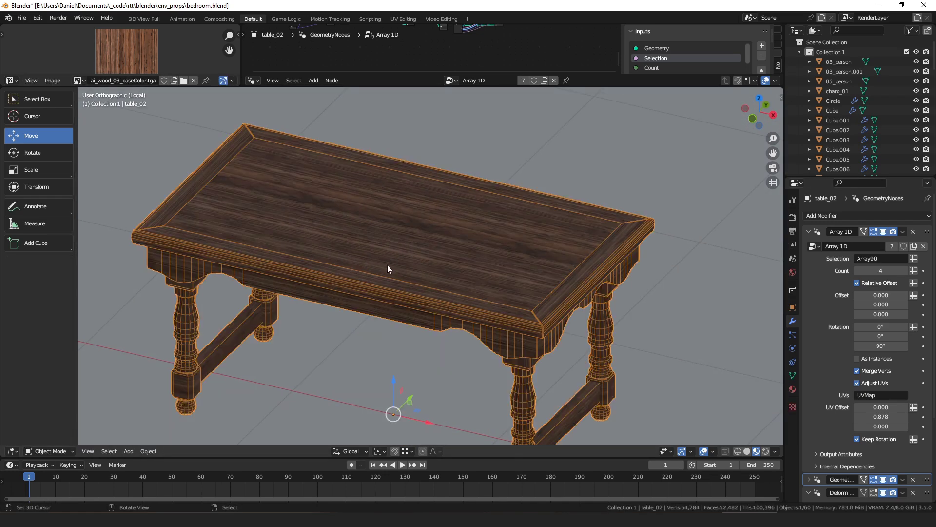
Examine table_02's Deform Resize modifier settings and compare the stretched table with its square base mesh
{"action": "scroll", "coordinate": [387, 264], "scroll_direction": "down", "scroll_amount": 1}
{"action": "scroll", "coordinate": [820, 336], "scroll_direction": "down", "scroll_amount": 5}
{"action": "mouse_move", "coordinate": [887, 423]}
{"action": "left_mouse_down"}
{"action": "mouse_move", "coordinate": [917, 422]}
{"action": "mouse_move", "coordinate": [868, 422]}
{"action": "mouse_move", "coordinate": [889, 422]}
{"action": "left_mouse_up"}
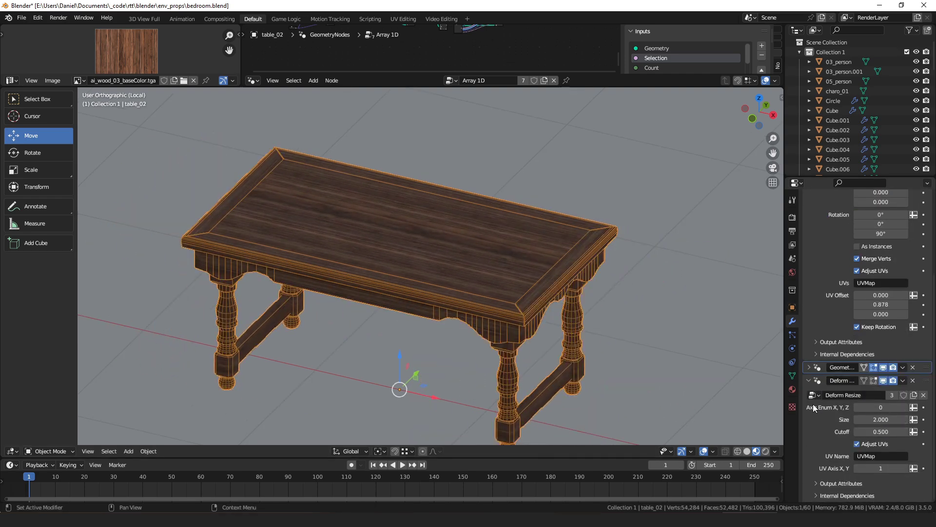
{"action": "scroll", "coordinate": [557, 335], "scroll_direction": "down", "scroll_amount": 3}
{"action": "middle_click_drag", "start_coordinate": [557, 335], "coordinate": [543, 333]}
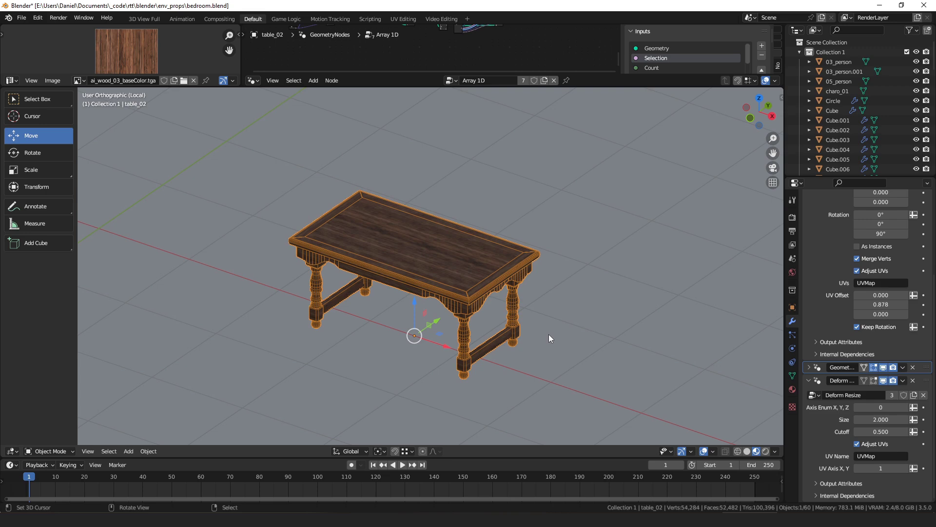
{"action": "middle_click_drag", "start_coordinate": [463, 270], "coordinate": [498, 255]}
{"action": "scroll", "coordinate": [858, 233], "scroll_direction": "up", "scroll_amount": 5}
{"action": "key", "text": "Tab"}
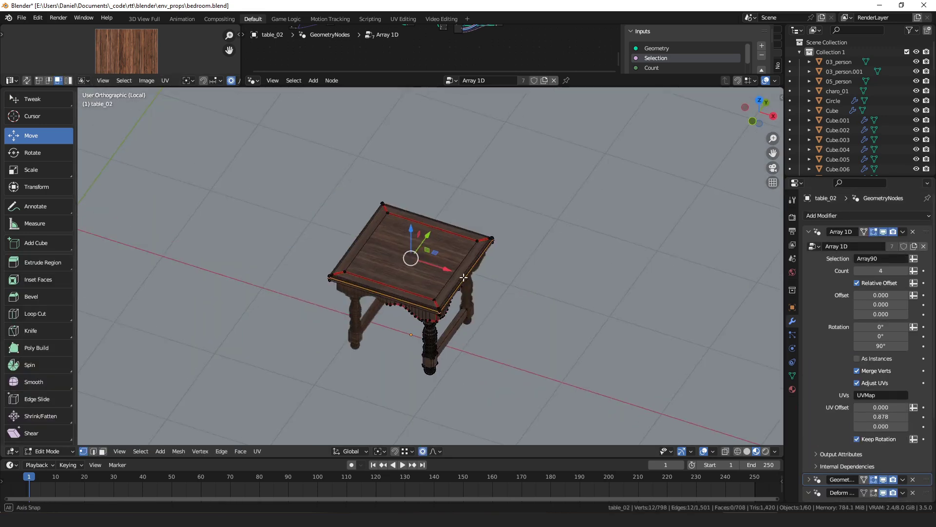
Select a vertex on table_02's single modelled leg and view the base mesh from above
{"action": "middle_click_drag", "start_coordinate": [554, 273], "coordinate": [496, 211]}
{"action": "scroll", "coordinate": [432, 270], "scroll_direction": "up", "scroll_amount": 3}
{"action": "right_click", "coordinate": [466, 295]}
{"action": "middle_click_drag", "start_coordinate": [470, 296], "coordinate": [451, 348]}
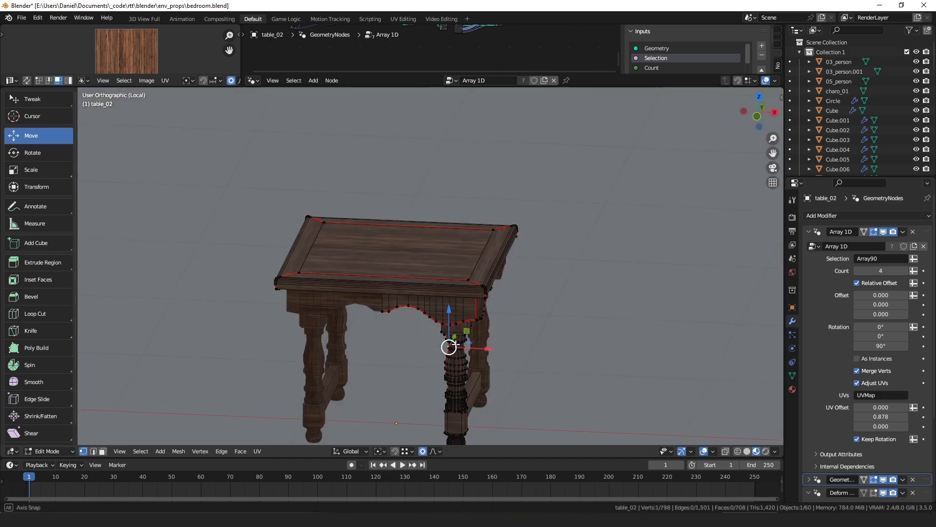
{"action": "key", "text": "KP_7"}
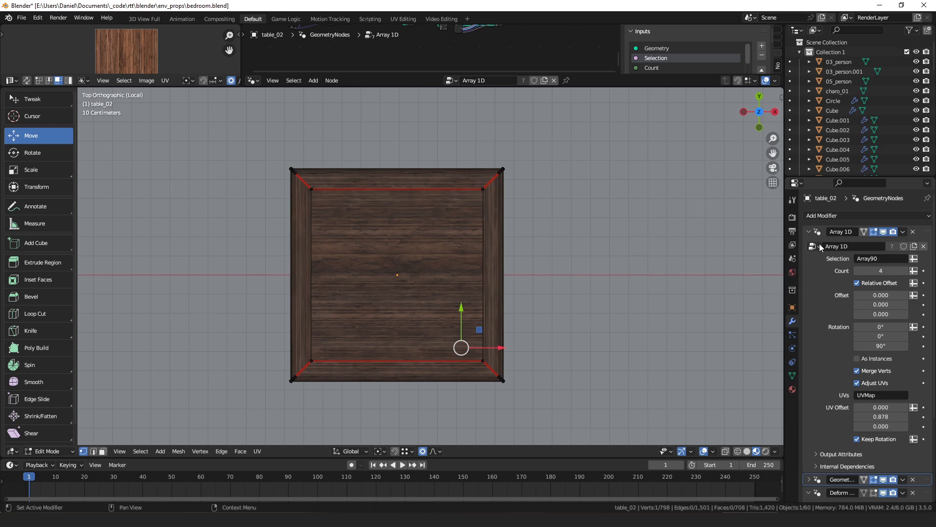
Enlarge the node editor and bring the Array 1D group's Separate Geometry node into view
{"action": "left_click_drag", "start_coordinate": [375, 86], "coordinate": [376, 137]}
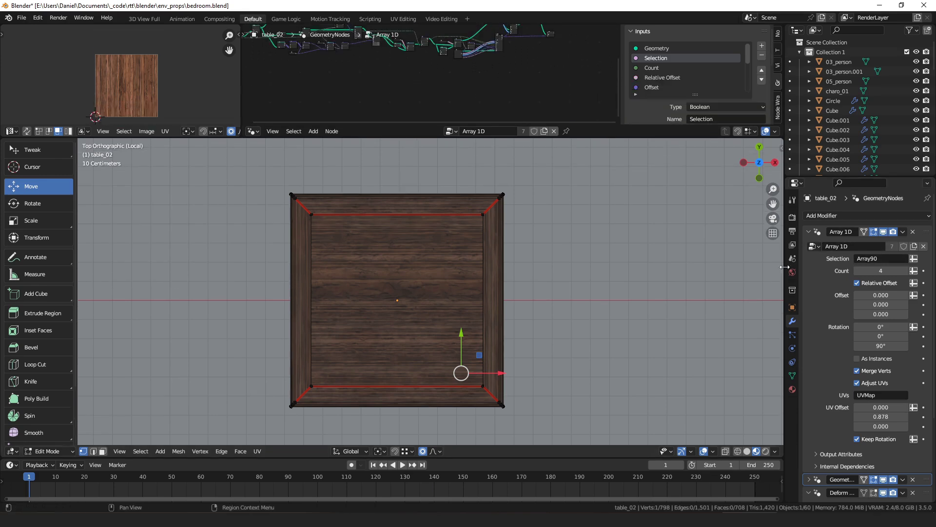
{"action": "key", "text": "Home"}
{"action": "scroll", "coordinate": [361, 91], "scroll_direction": "up", "scroll_amount": 5}
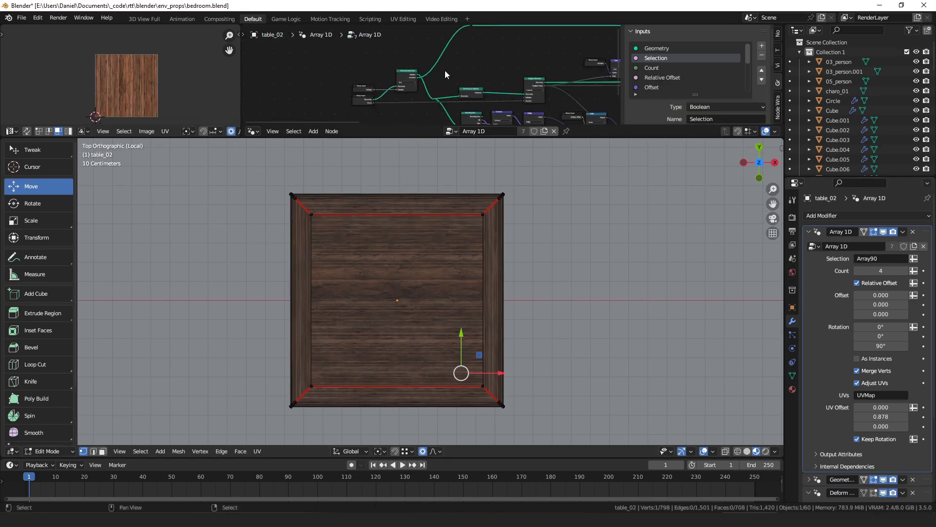
{"action": "left_click_drag", "start_coordinate": [315, 86], "coordinate": [314, 78]}
Turn off proportional editing and select all geometry linked to the table leg vertex
{"action": "key", "text": "o"}
{"action": "middle_click_drag", "start_coordinate": [505, 282], "coordinate": [487, 247]}
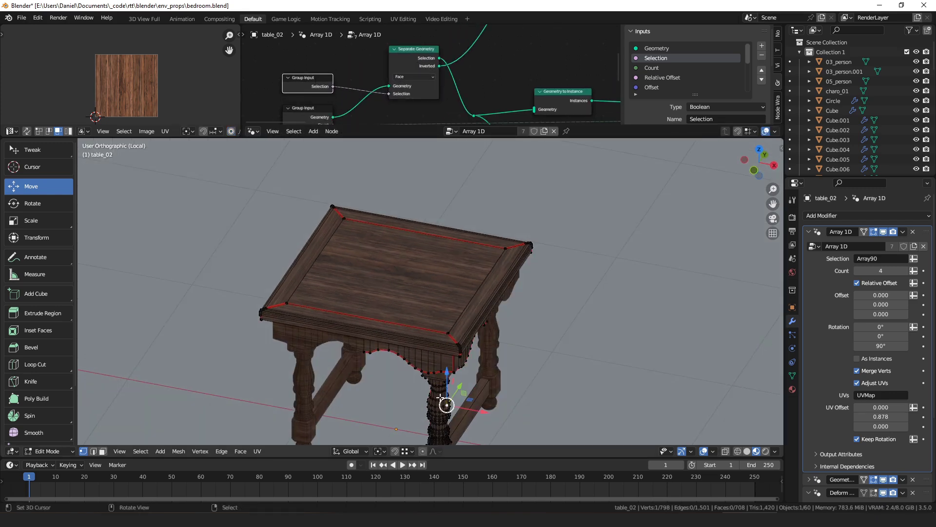
{"action": "key", "text": "ctrl+l"}
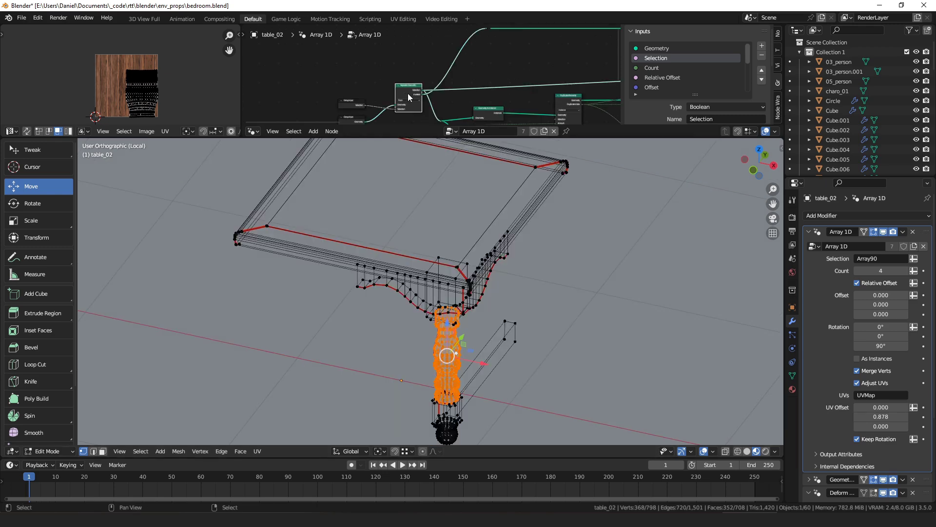
Preview the Separate Geometry node's two outputs in turn to see how Array 1D splits the mesh
{"action": "left_click", "coordinate": [408, 93], "text": "ctrl+shift"}
{"action": "left_click", "coordinate": [401, 93], "text": "ctrl+shift"}
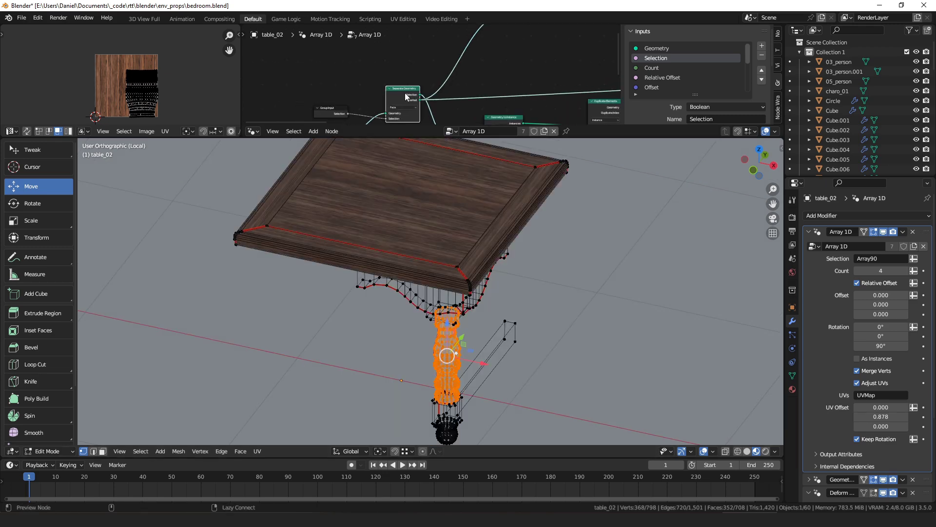
{"action": "scroll", "coordinate": [558, 64], "scroll_direction": "down", "scroll_amount": 6}
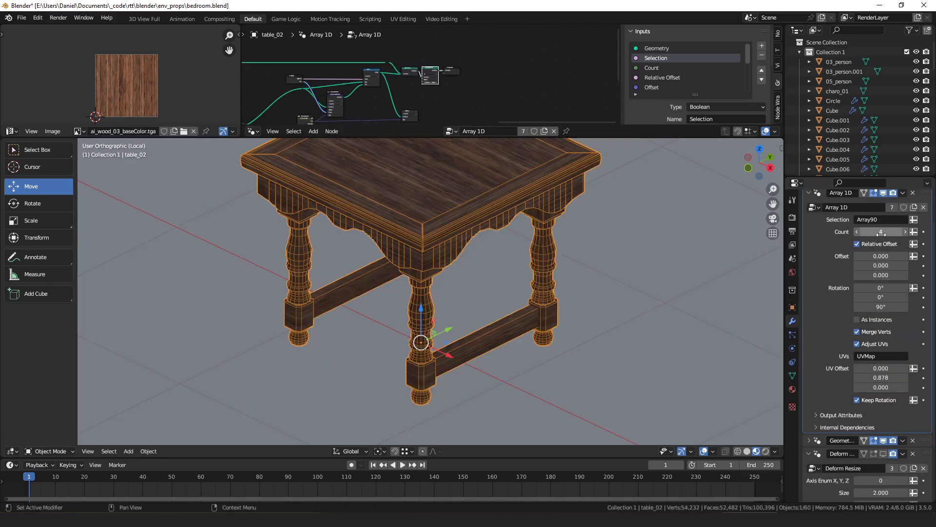
Lower table_02's Array 1D count to 1, then raise it back to 4
{"action": "middle_click_drag", "start_coordinate": [503, 269], "coordinate": [433, 273]}
{"action": "scroll", "coordinate": [454, 274], "scroll_direction": "up", "scroll_amount": 1}
{"action": "scroll", "coordinate": [441, 296], "scroll_direction": "down", "scroll_amount": 2}
{"action": "left_click_drag", "start_coordinate": [878, 232], "coordinate": [873, 232]}
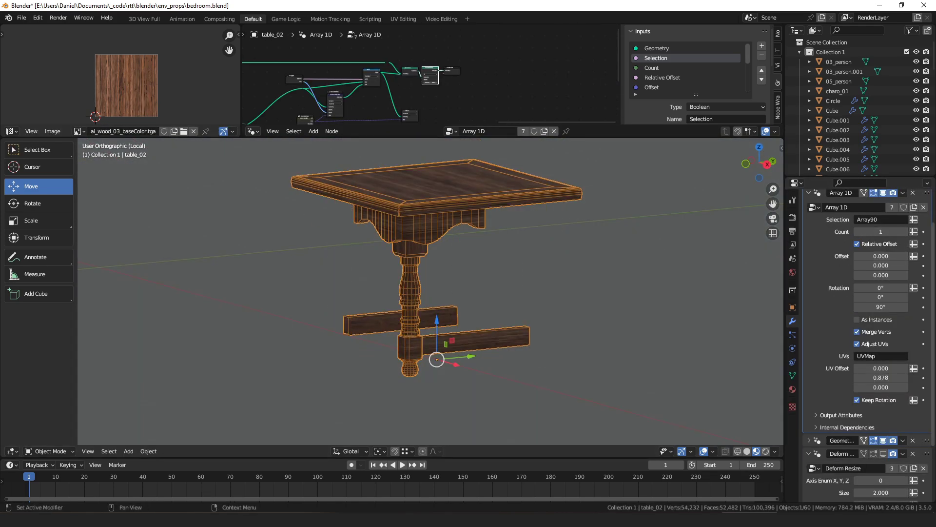
{"action": "left_click", "coordinate": [906, 232]}
{"action": "left_click", "coordinate": [906, 231]}
{"action": "left_click", "coordinate": [906, 231]}
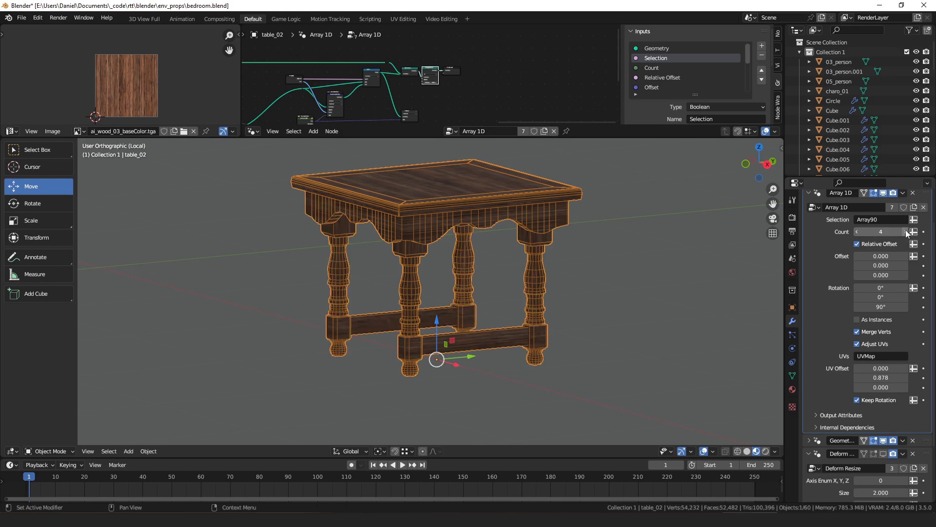
Leave the isolated view of table_02 to show the whole scene, and clear the selection
{"action": "middle_click_drag", "start_coordinate": [459, 293], "coordinate": [476, 287]}
{"action": "middle_click_drag", "start_coordinate": [434, 344], "coordinate": [565, 312]}
{"action": "key", "text": "KP_Divide"}
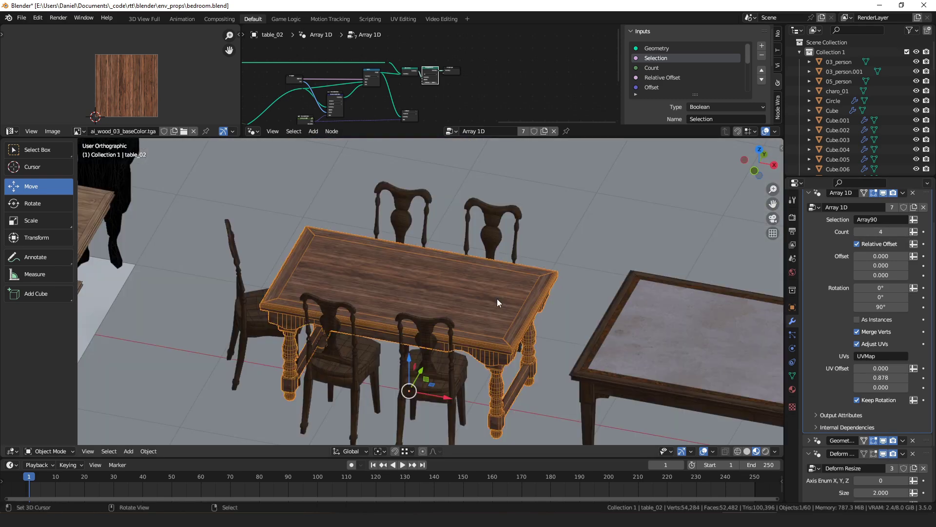
{"action": "middle_click_drag", "start_coordinate": [496, 298], "coordinate": [404, 273]}
{"action": "key", "text": "KP_1"}
{"action": "key", "text": "alt+a"}
Select the stone-topped table, table_02.001, and enter Edit Mode on it
{"action": "middle_click_drag", "start_coordinate": [416, 216], "coordinate": [400, 264]}
{"action": "right_click_drag", "start_coordinate": [543, 268], "coordinate": [545, 268]}
{"action": "middle_click_drag", "start_coordinate": [545, 268], "coordinate": [526, 247]}
{"action": "right_click", "coordinate": [611, 279]}
{"action": "key", "text": "Tab"}
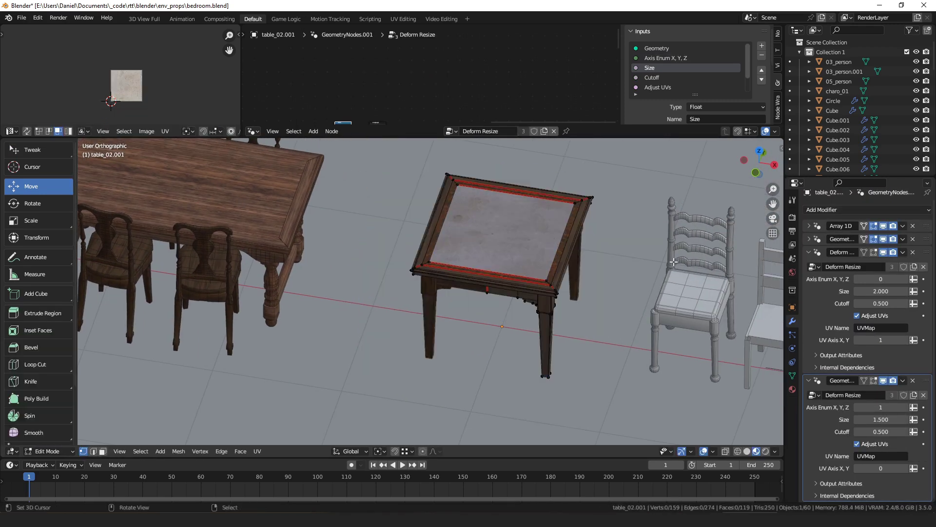
Compare table_02.001's base mesh with its modified shape from several angles by switching between Edit Mode and Object Mode
{"action": "mouse_move", "coordinate": [548, 287]}
{"action": "middle_mouse_down"}
{"action": "mouse_move", "coordinate": [510, 246]}
{"action": "mouse_move", "coordinate": [504, 285]}
{"action": "mouse_move", "coordinate": [544, 307]}
{"action": "mouse_move", "coordinate": [551, 246]}
{"action": "mouse_move", "coordinate": [566, 292]}
{"action": "middle_mouse_up"}
{"action": "key", "text": "Tab"}
{"action": "scroll", "coordinate": [541, 309], "scroll_direction": "down", "scroll_amount": 2}
{"action": "middle_click_drag", "start_coordinate": [383, 238], "coordinate": [484, 273], "text": "shift"}
{"action": "middle_click_drag", "start_coordinate": [579, 271], "coordinate": [405, 304]}
{"action": "key", "text": "Tab"}
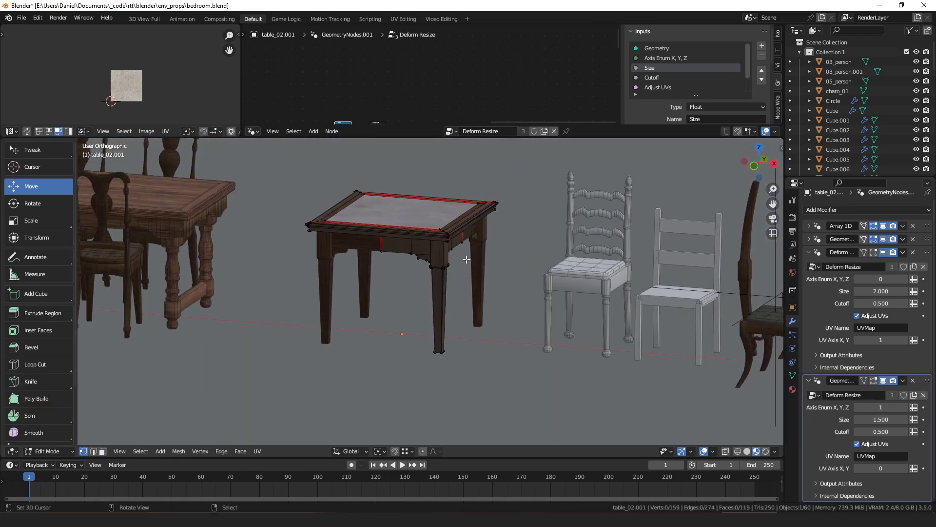
{"action": "middle_click_drag", "start_coordinate": [466, 260], "coordinate": [519, 234]}
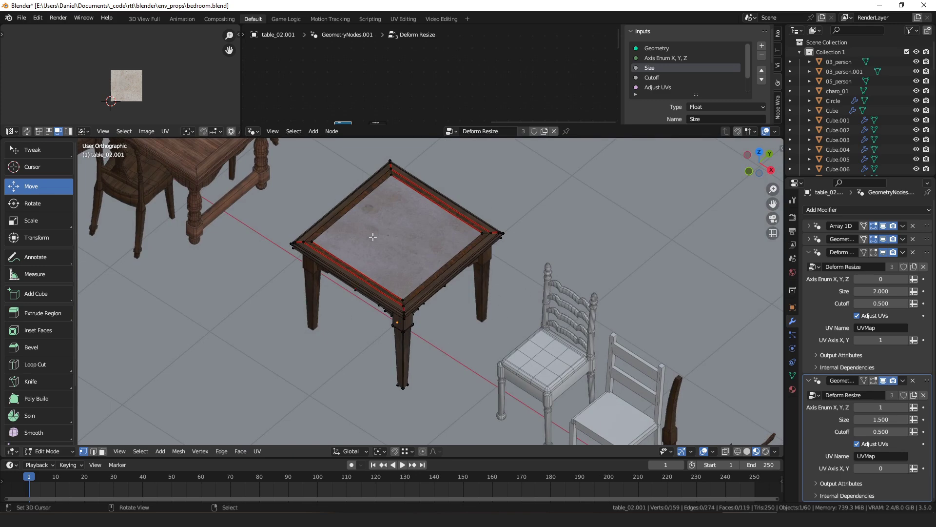
{"action": "middle_click_drag", "start_coordinate": [373, 237], "coordinate": [367, 253]}
{"action": "key", "text": "Tab"}
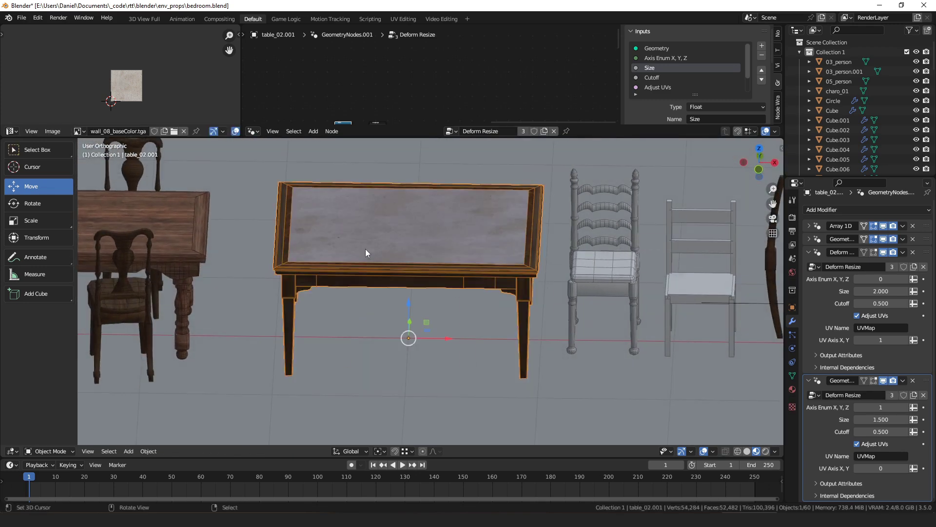
{"action": "scroll", "coordinate": [476, 245], "scroll_direction": "down", "scroll_amount": 3}
{"action": "middle_click_drag", "start_coordinate": [476, 245], "coordinate": [369, 257]}
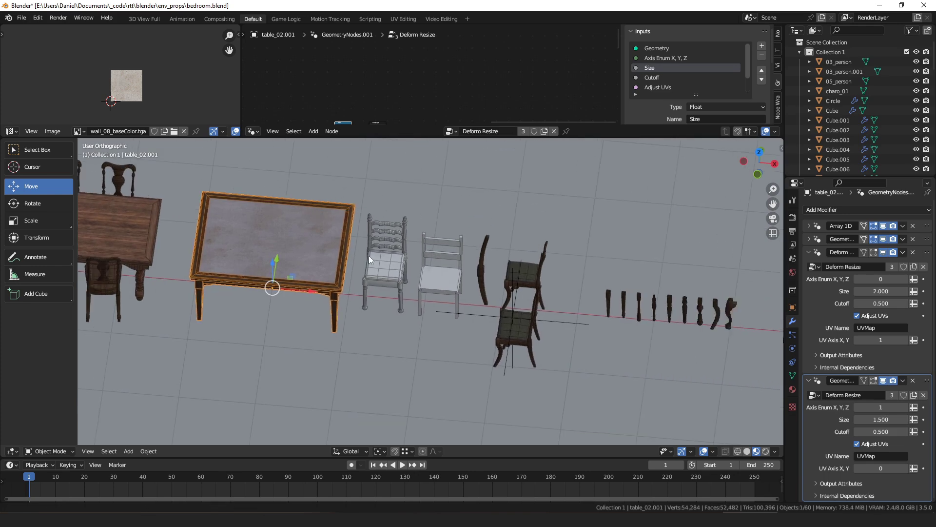
Select the turned-leg ladder-back chair, Circle, and inspect its shape and Weighted Normal modifier up close
{"action": "left_click", "coordinate": [369, 256]}
{"action": "key", "text": "KP_Decimal"}
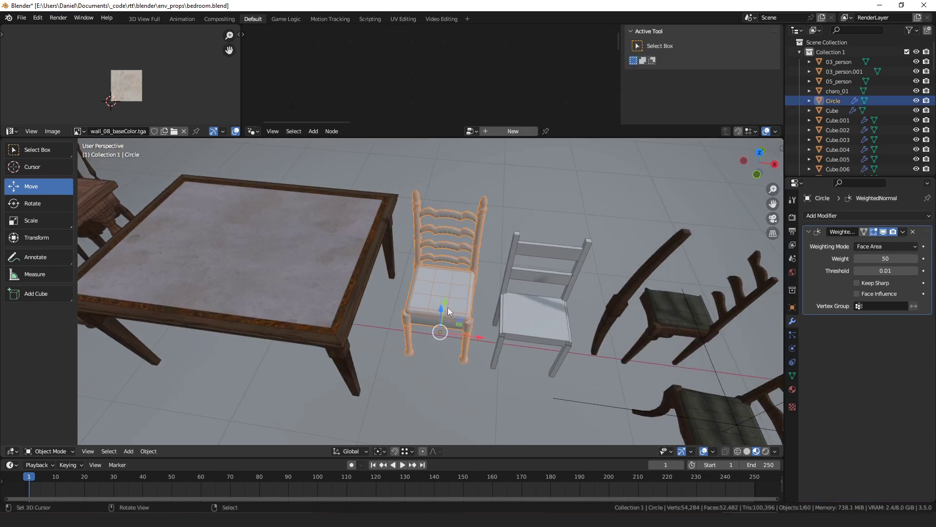
{"action": "scroll", "coordinate": [495, 313], "scroll_direction": "up", "scroll_amount": 1}
{"action": "middle_click_drag", "start_coordinate": [495, 313], "coordinate": [426, 283]}
{"action": "scroll", "coordinate": [496, 300], "scroll_direction": "up", "scroll_amount": 1}
{"action": "scroll", "coordinate": [484, 290], "scroll_direction": "down", "scroll_amount": 1}
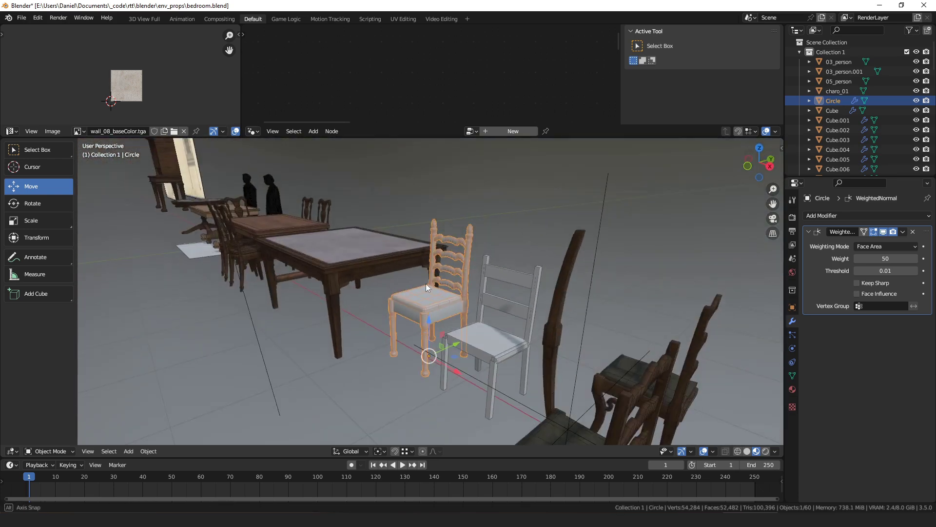
{"action": "scroll", "coordinate": [426, 283], "scroll_direction": "down", "scroll_amount": 3}
{"action": "right_click", "coordinate": [311, 236]}
{"action": "middle_click_drag", "start_coordinate": [312, 236], "coordinate": [382, 263]}
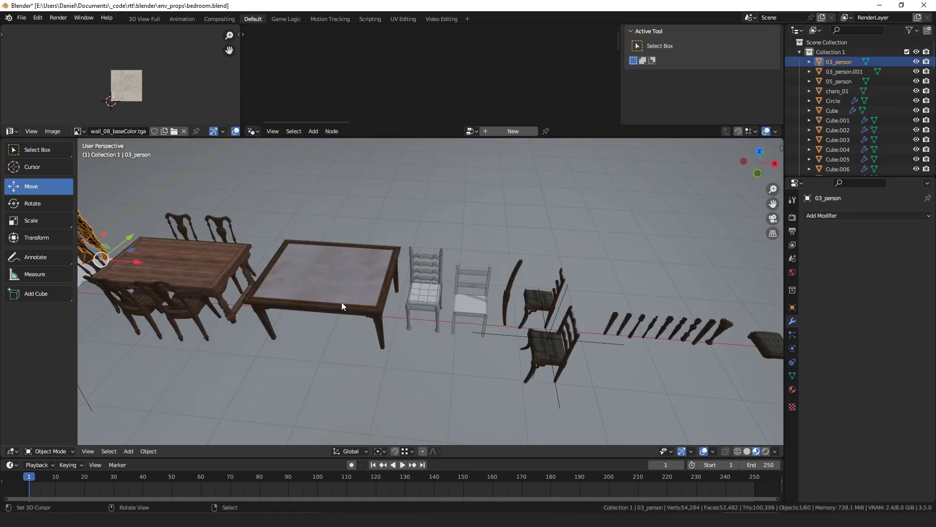
{"action": "scroll", "coordinate": [341, 306], "scroll_direction": "down", "scroll_amount": 2}
{"action": "key", "text": "g"}
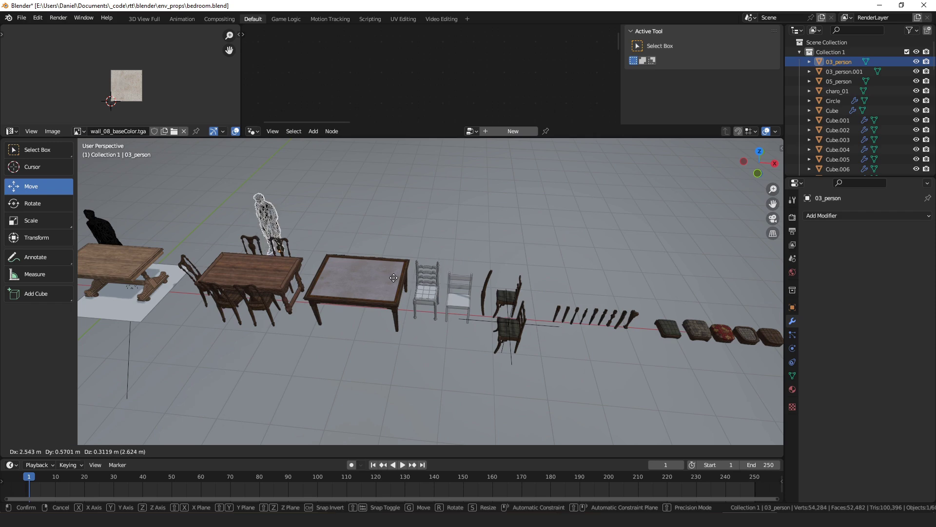
{"action": "right_click", "coordinate": [394, 277]}
Select the plain slat-back chair, Cube.002, and view it up close alongside its Proportions_Chair settings
{"action": "right_click", "coordinate": [469, 308]}
{"action": "middle_click_drag", "start_coordinate": [561, 300], "coordinate": [529, 300]}
{"action": "scroll", "coordinate": [529, 300], "scroll_direction": "up", "scroll_amount": 5}
{"action": "scroll", "coordinate": [445, 288], "scroll_direction": "down", "scroll_amount": 3}
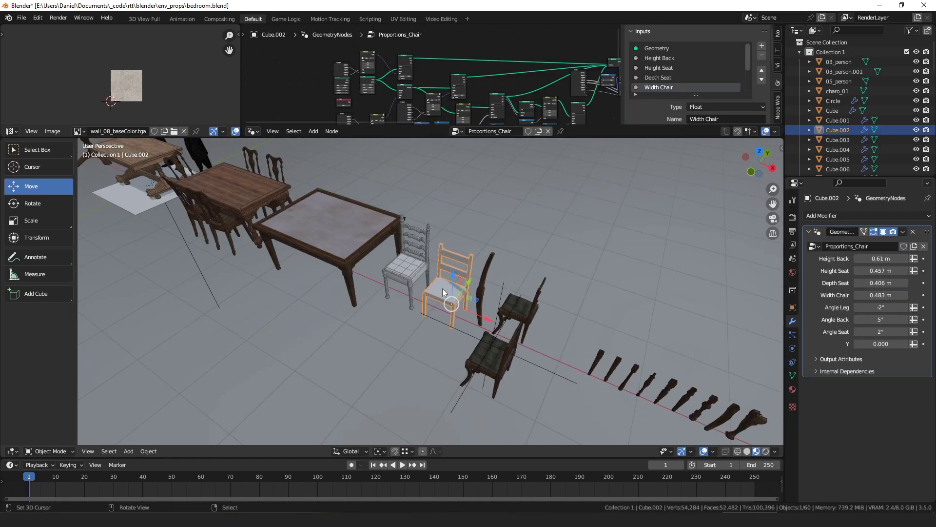
{"action": "middle_click_drag", "start_coordinate": [408, 291], "coordinate": [526, 254]}
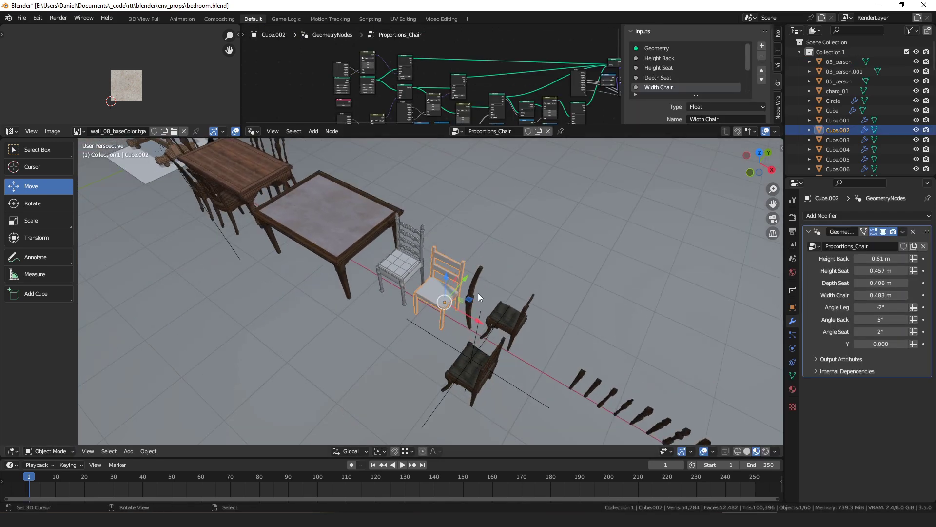
{"action": "scroll", "coordinate": [478, 293], "scroll_direction": "up", "scroll_amount": 4}
{"action": "mouse_move", "coordinate": [501, 306]}
{"action": "middle_mouse_down"}
{"action": "mouse_move", "coordinate": [437, 273]}
{"action": "mouse_move", "coordinate": [385, 295]}
{"action": "mouse_move", "coordinate": [508, 304]}
{"action": "middle_mouse_up"}
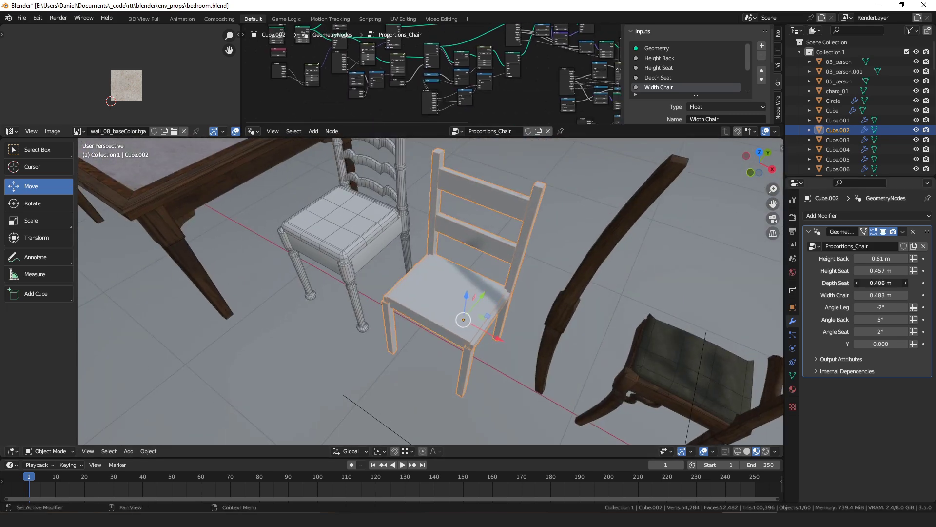
Try adjusting the Depth Seat value in the plain chair's Proportions_Chair modifier
{"action": "mouse_move", "coordinate": [880, 283]}
{"action": "left_mouse_down"}
{"action": "mouse_move", "coordinate": [905, 283]}
{"action": "mouse_move", "coordinate": [885, 283]}
{"action": "mouse_move", "coordinate": [895, 271]}
{"action": "mouse_move", "coordinate": [877, 270]}
{"action": "left_mouse_up"}
{"action": "right_click", "coordinate": [885, 283]}
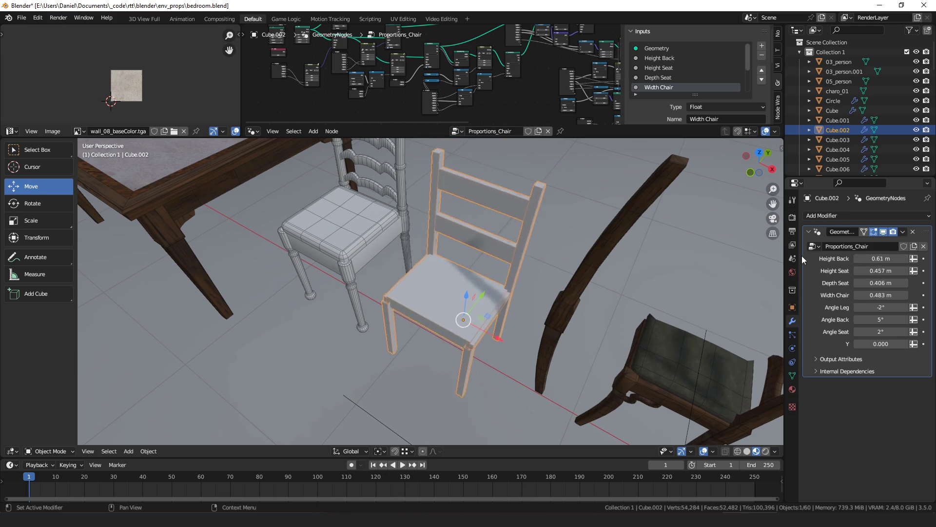
{"action": "middle_click_drag", "start_coordinate": [545, 249], "coordinate": [502, 274]}
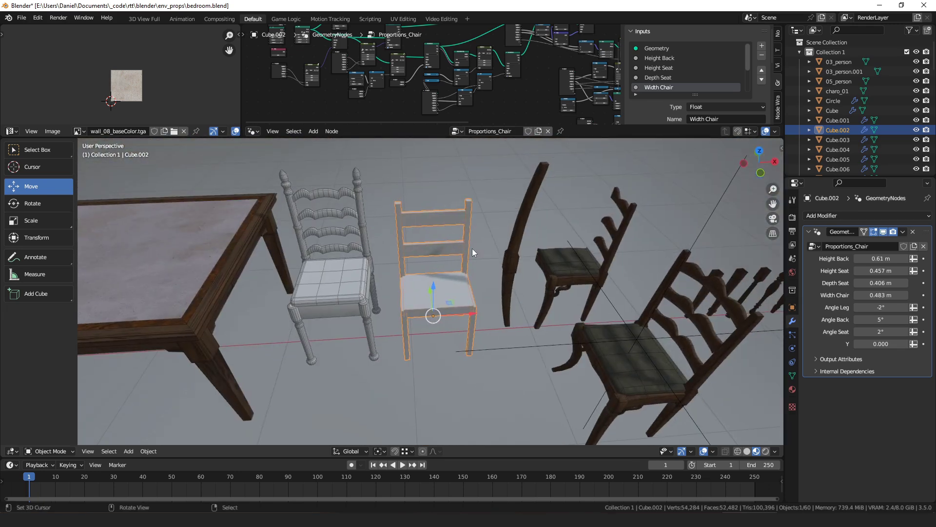
Select the front green-seated chair, Cube, and view it with its Collection to Object and Mirror modifiers
{"action": "middle_click_drag", "start_coordinate": [453, 314], "coordinate": [493, 309]}
{"action": "left_click", "coordinate": [648, 328]}
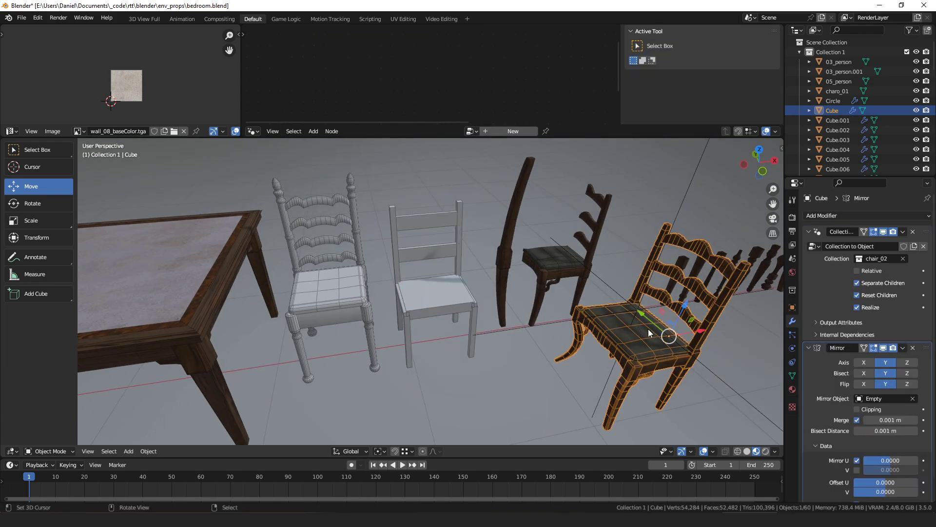
{"action": "middle_click_drag", "start_coordinate": [648, 328], "coordinate": [518, 266]}
{"action": "middle_click_drag", "start_coordinate": [437, 223], "coordinate": [456, 282], "text": "shift"}
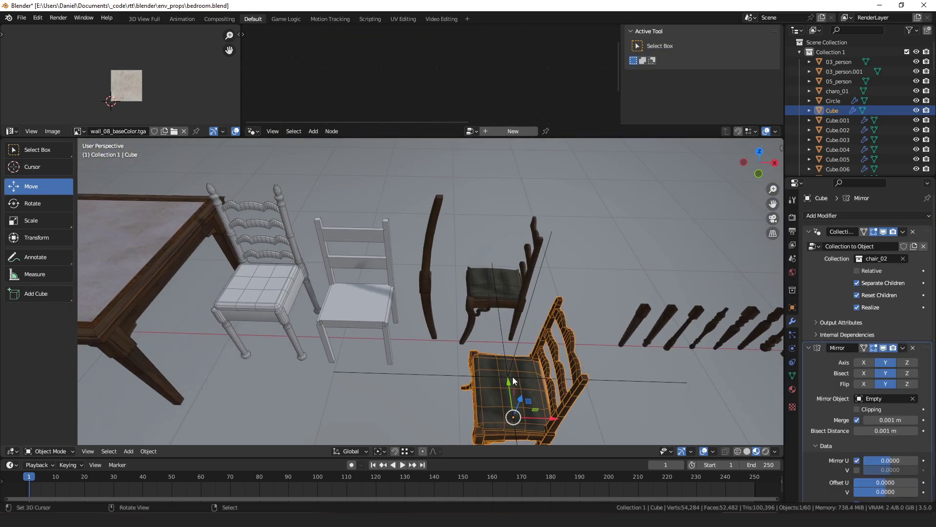
Select the curved post, table_02.011, sketch an annotation arrow across it to show the bend direction, and undo the sketch
{"action": "left_click", "coordinate": [422, 276]}
{"action": "middle_click_drag", "start_coordinate": [513, 281], "coordinate": [519, 258]}
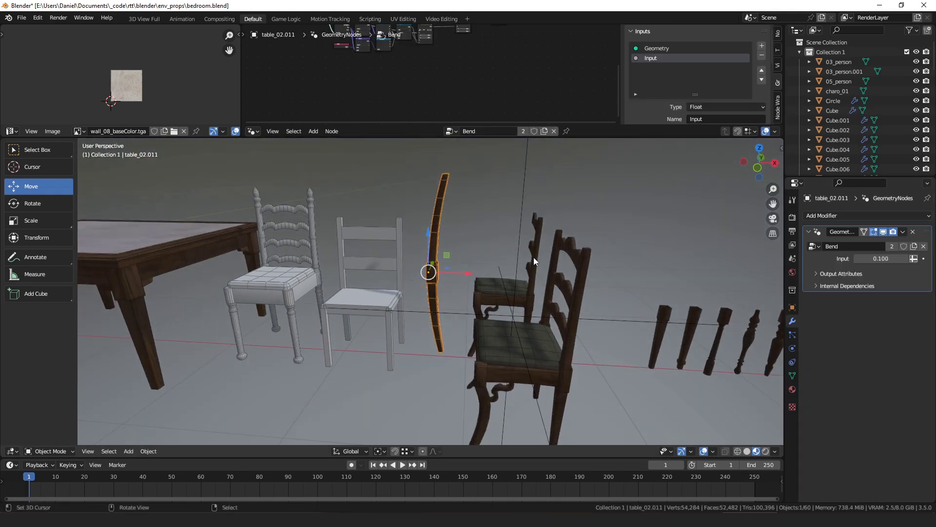
{"action": "mouse_move", "coordinate": [850, 259]}
{"action": "left_mouse_down"}
{"action": "mouse_move", "coordinate": [865, 259]}
{"action": "mouse_move", "coordinate": [851, 259]}
{"action": "left_mouse_up"}
{"action": "mouse_move", "coordinate": [455, 341]}
{"action": "middle_mouse_down"}
{"action": "mouse_move", "coordinate": [453, 329]}
{"action": "mouse_move", "coordinate": [433, 378]}
{"action": "middle_mouse_up"}
{"action": "mouse_move", "coordinate": [438, 365]}
{"action": "left_mouse_down"}
{"action": "mouse_move", "coordinate": [444, 227]}
{"action": "mouse_move", "coordinate": [456, 204]}
{"action": "left_mouse_up"}
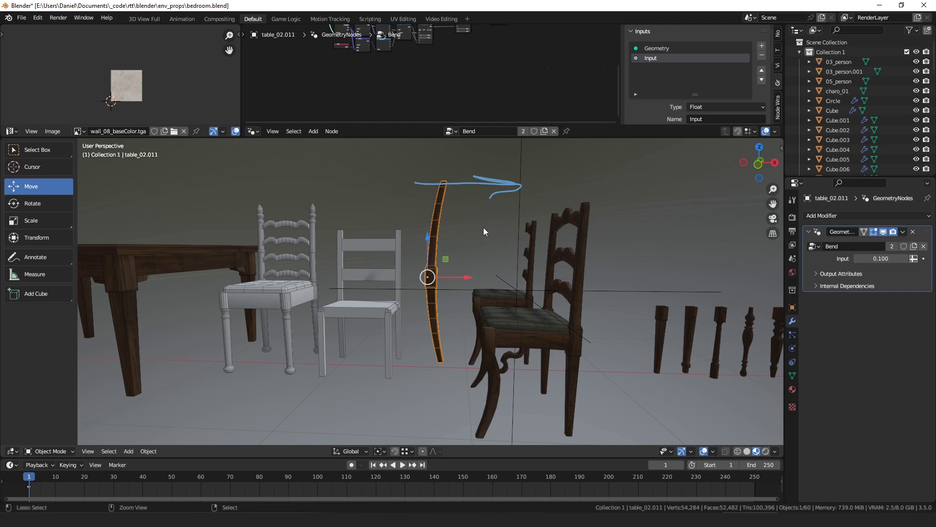
{"action": "key", "text": "ctrl+z"}
Examine the quadratic interpolation node in the post's Bend node tree, including the nested Curve Quadratic Radius group
{"action": "middle_click_drag", "start_coordinate": [435, 46], "coordinate": [434, 71]}
{"action": "mouse_move", "coordinate": [434, 71]}
{"action": "middle_mouse_down", "text": "ctrl"}
{"action": "mouse_move", "coordinate": [441, 58]}
{"action": "mouse_move", "coordinate": [417, 28]}
{"action": "middle_mouse_up", "text": "ctrl"}
{"action": "middle_click_drag", "start_coordinate": [418, 27], "coordinate": [431, 73]}
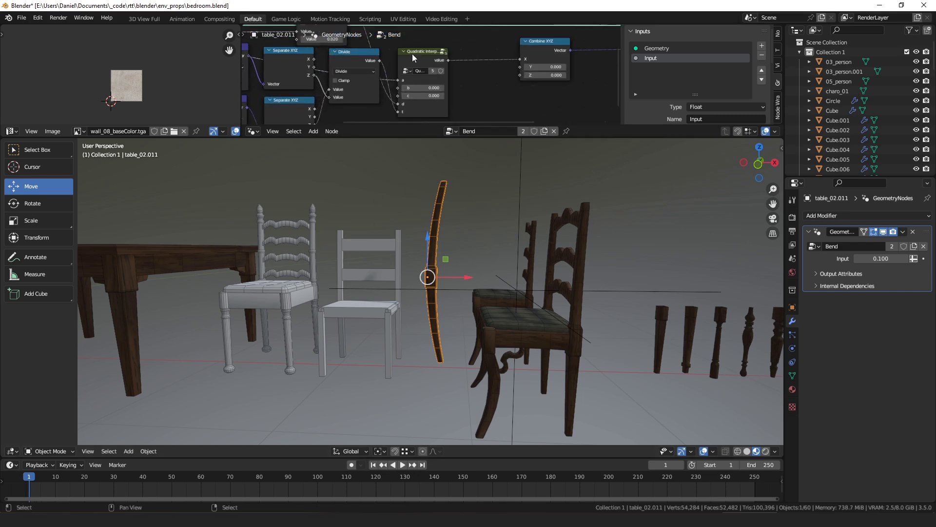
{"action": "left_click_drag", "start_coordinate": [413, 59], "coordinate": [434, 53]}
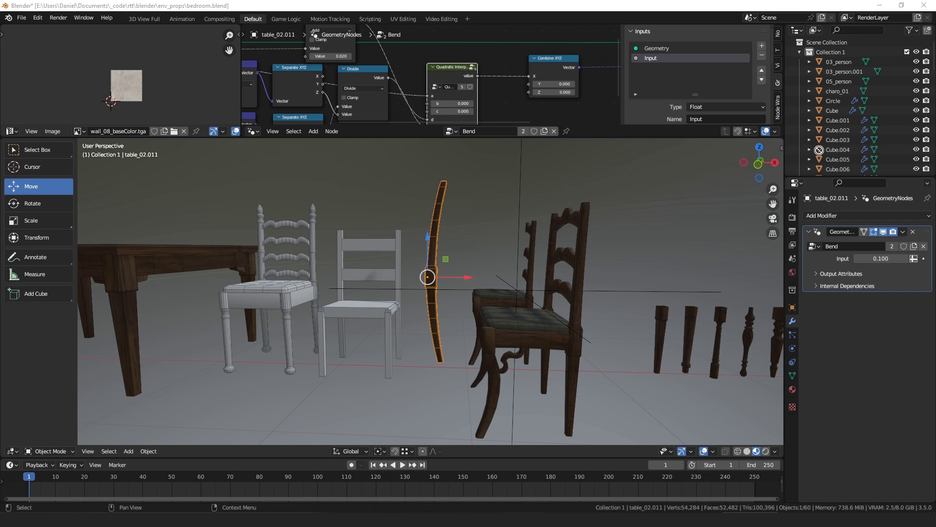
{"action": "left_click_drag", "start_coordinate": [820, 150], "coordinate": [513, 108]}
{"action": "middle_click_drag", "start_coordinate": [513, 113], "coordinate": [498, 81]}
{"action": "key", "text": "Tab"}
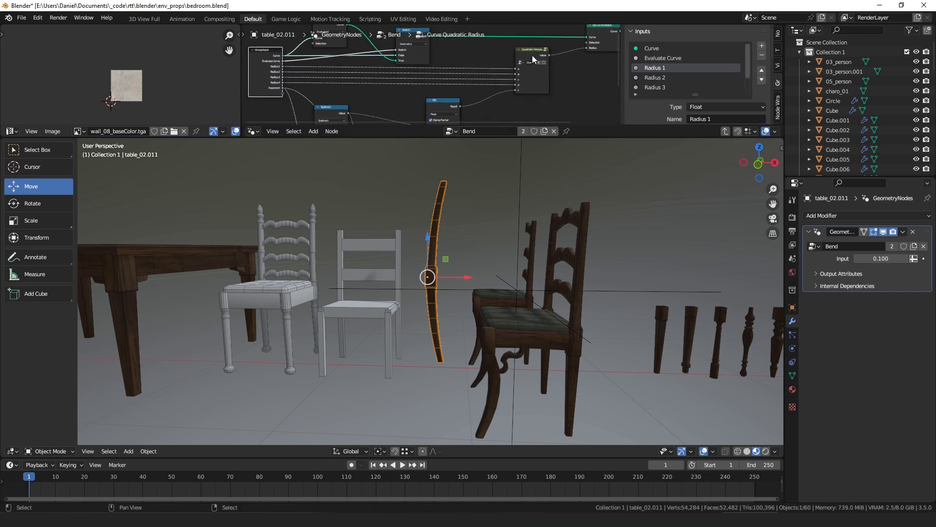
{"action": "key", "text": "Tab"}
{"action": "key", "text": "ctrl+Tab"}
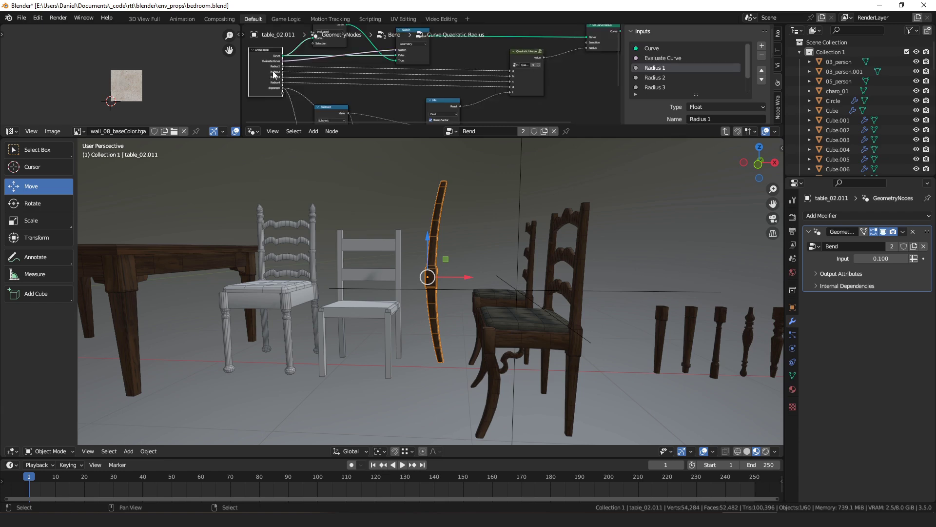
{"action": "key", "text": "ctrl+Tab"}
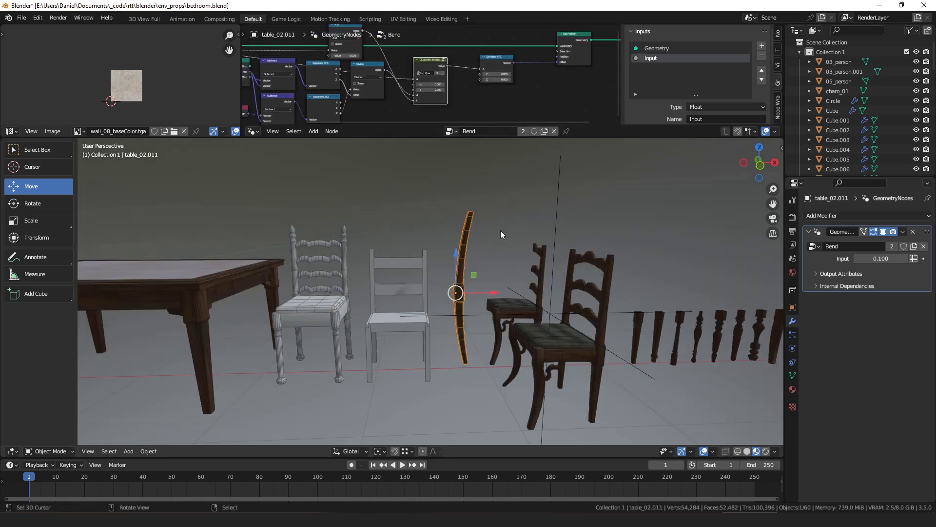
Try out different Input values for the Bend modifier on the curved post
{"action": "middle_click_drag", "start_coordinate": [500, 231], "coordinate": [467, 308]}
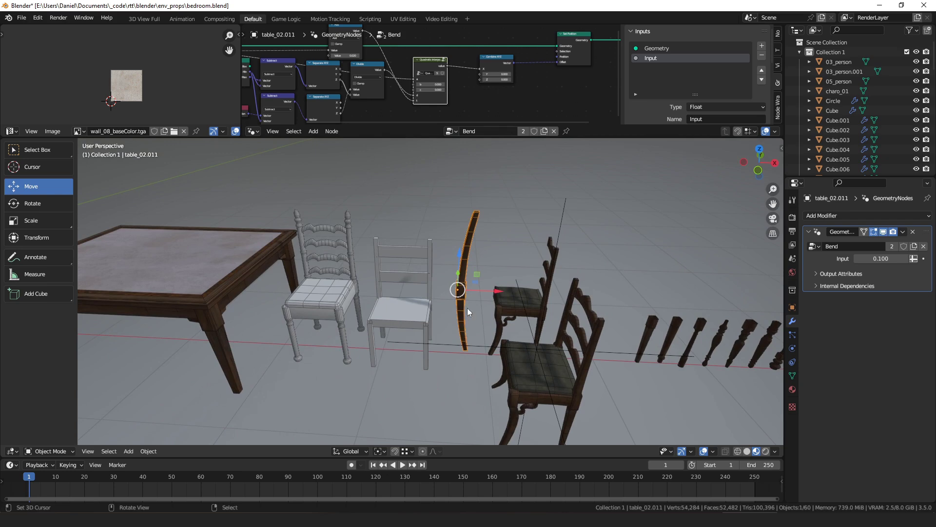
{"action": "mouse_move", "coordinate": [455, 227]}
{"action": "middle_mouse_down"}
{"action": "mouse_move", "coordinate": [490, 330]}
{"action": "mouse_move", "coordinate": [487, 222]}
{"action": "mouse_move", "coordinate": [483, 253]}
{"action": "mouse_move", "coordinate": [453, 244]}
{"action": "middle_mouse_up"}
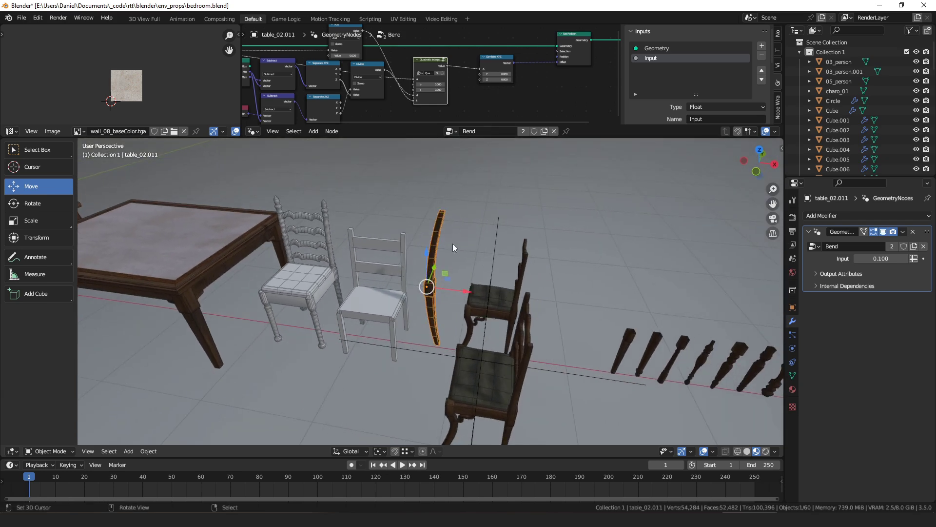
{"action": "left_click_drag", "start_coordinate": [880, 258], "coordinate": [911, 258]}
{"action": "right_click", "coordinate": [881, 259]}
{"action": "middle_click_drag", "start_coordinate": [610, 280], "coordinate": [531, 337]}
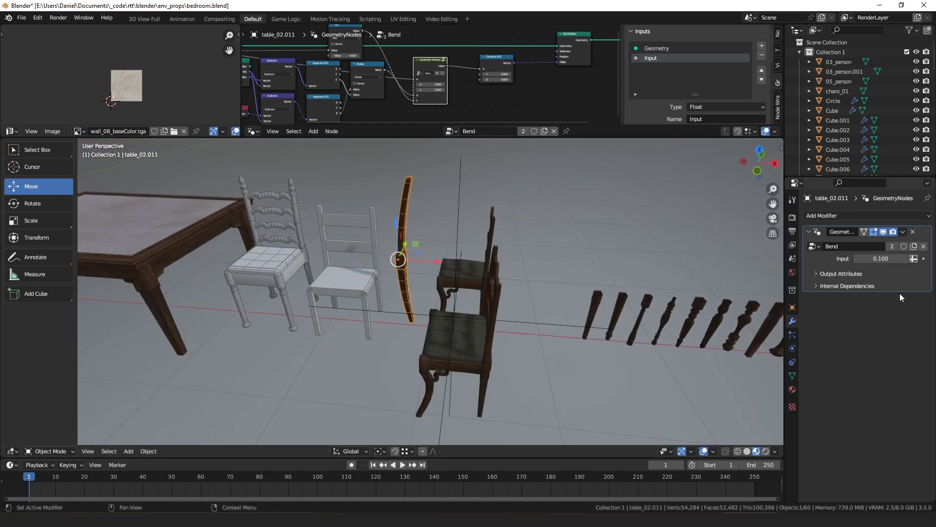
{"action": "left_click_drag", "start_coordinate": [881, 258], "coordinate": [907, 259]}
{"action": "key", "text": "Escape"}
{"action": "middle_click_drag", "start_coordinate": [632, 289], "coordinate": [520, 268]}
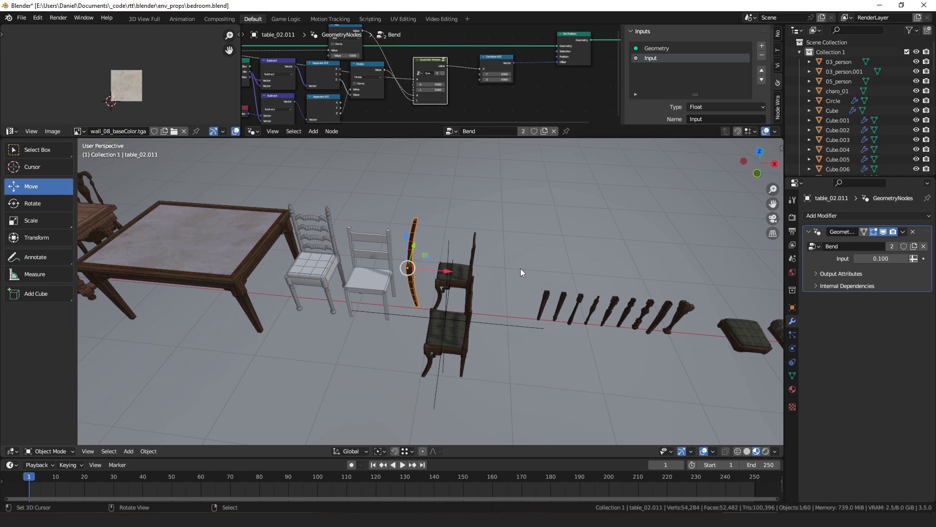
Select the first leg in the row of loose legs, table_02.008, and compare the leg variants up close
{"action": "middle_click_drag", "start_coordinate": [535, 276], "coordinate": [342, 261], "text": "shift"}
{"action": "scroll", "coordinate": [464, 293], "scroll_direction": "up", "scroll_amount": 3}
{"action": "left_click", "coordinate": [342, 260]}
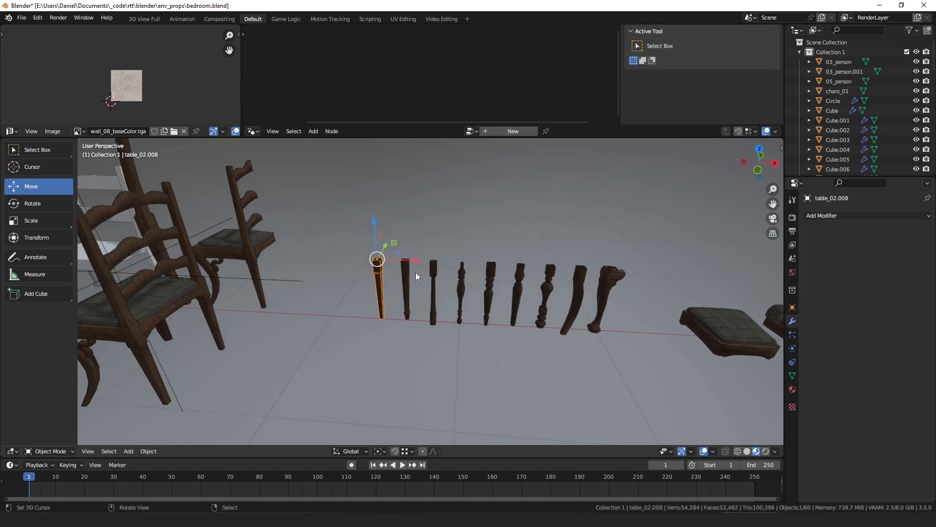
{"action": "scroll", "coordinate": [415, 273], "scroll_direction": "up", "scroll_amount": 3}
{"action": "scroll", "coordinate": [522, 276], "scroll_direction": "down", "scroll_amount": 2}
{"action": "middle_click_drag", "start_coordinate": [611, 293], "coordinate": [528, 284], "text": "shift"}
{"action": "scroll", "coordinate": [528, 284], "scroll_direction": "down", "scroll_amount": 2}
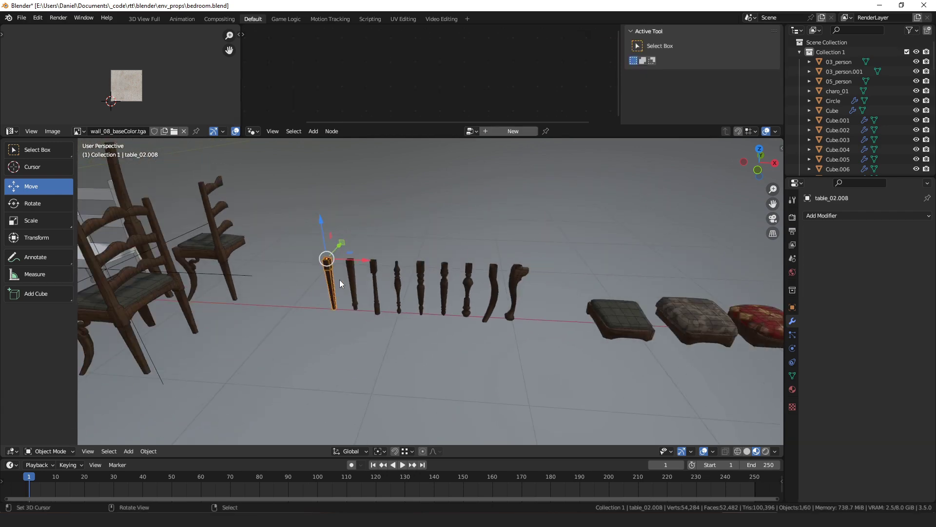
View the seat cushions and carved chair backs laid out beyond the loose legs
{"action": "middle_click_drag", "start_coordinate": [624, 293], "coordinate": [390, 293], "text": "shift"}
{"action": "middle_click_drag", "start_coordinate": [622, 313], "coordinate": [395, 290], "text": "shift"}
{"action": "middle_click_drag", "start_coordinate": [595, 299], "coordinate": [438, 299], "text": "shift"}
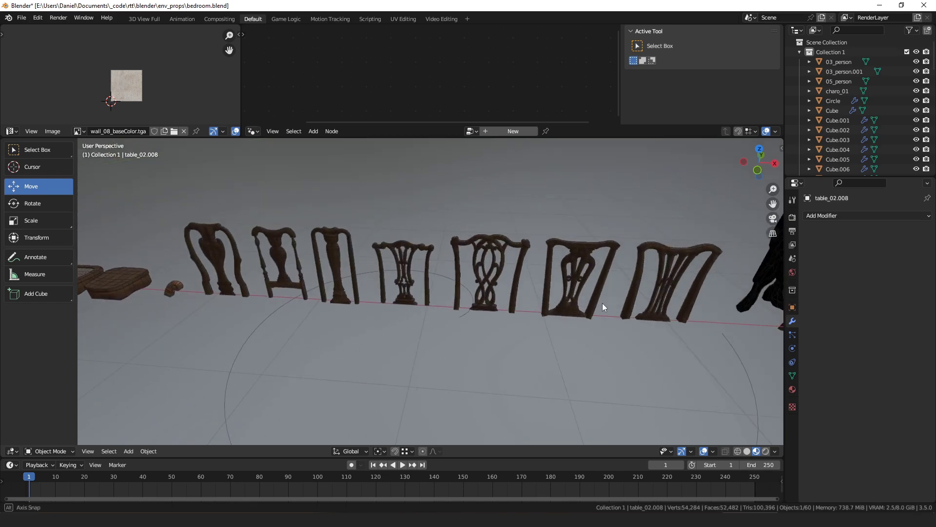
{"action": "scroll", "coordinate": [600, 304], "scroll_direction": "up", "scroll_amount": 2}
{"action": "scroll", "coordinate": [595, 299], "scroll_direction": "down", "scroll_amount": 5}
{"action": "middle_click_drag", "start_coordinate": [624, 305], "coordinate": [493, 273], "text": "shift"}
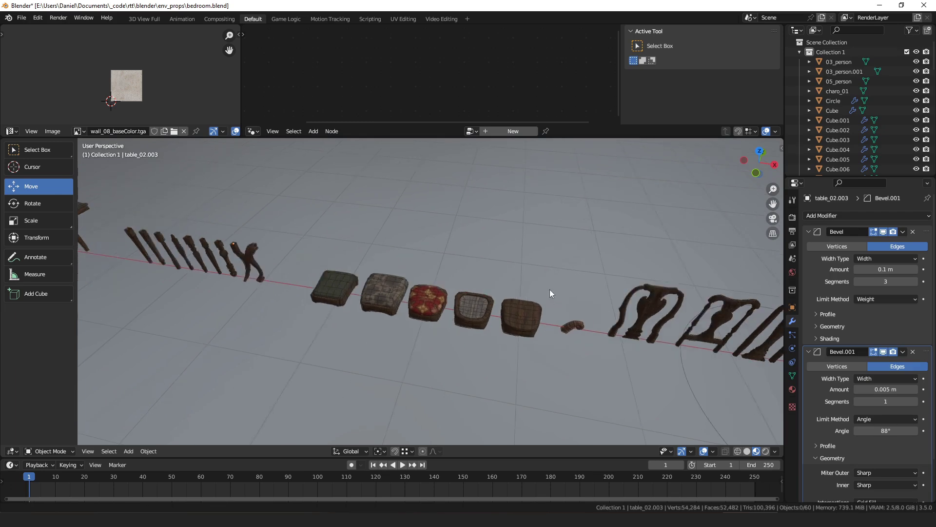
Select the first green seat cushion, table_02.015, and inspect it up close
{"action": "scroll", "coordinate": [388, 271], "scroll_direction": "up", "scroll_amount": 2}
{"action": "left_click", "coordinate": [373, 251]}
{"action": "scroll", "coordinate": [453, 279], "scroll_direction": "up", "scroll_amount": 3}
{"action": "left_click", "coordinate": [367, 262]}
{"action": "left_click", "coordinate": [484, 193]}
{"action": "left_click", "coordinate": [431, 335]}
Look over the full line of cushions, chair backs and assembled chairs from several angles
{"action": "key", "text": "KP_3"}
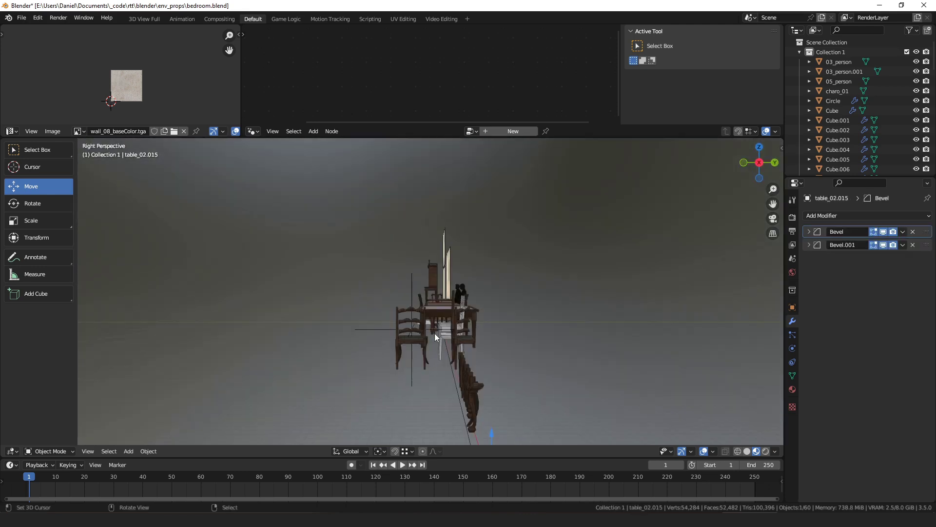
{"action": "middle_click_drag", "start_coordinate": [437, 341], "coordinate": [538, 364]}
{"action": "middle_click_drag", "start_coordinate": [435, 329], "coordinate": [387, 279]}
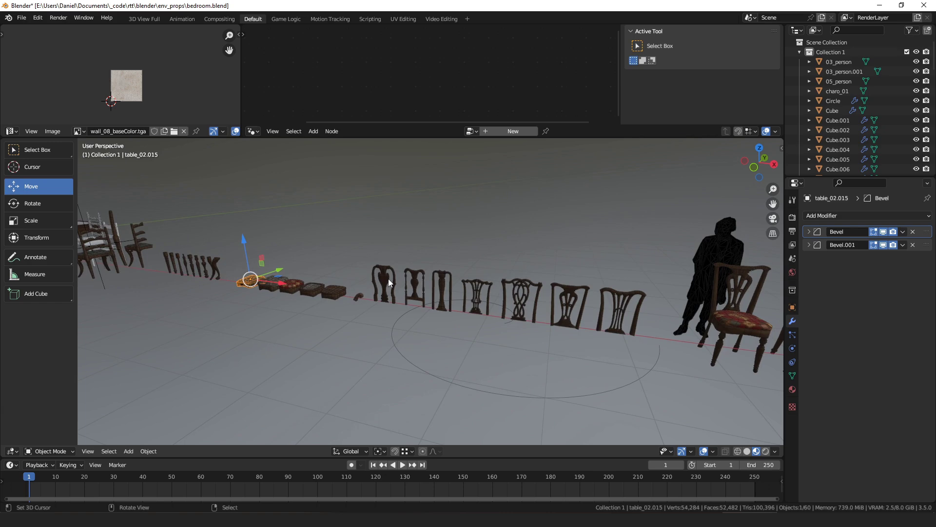
{"action": "middle_click_drag", "start_coordinate": [388, 279], "coordinate": [449, 306]}
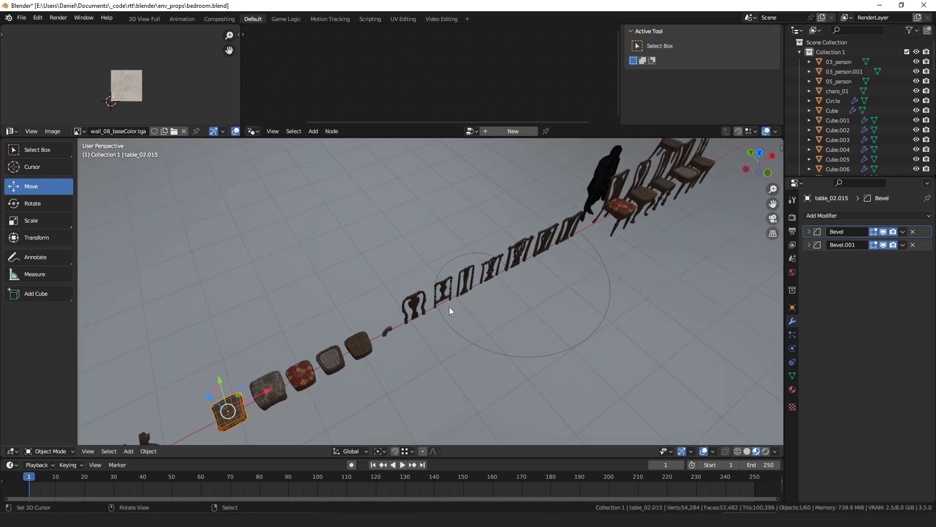
{"action": "scroll", "coordinate": [439, 305], "scroll_direction": "down", "scroll_amount": 4}
{"action": "middle_click_drag", "start_coordinate": [225, 379], "coordinate": [288, 340], "text": "shift"}
{"action": "middle_click_drag", "start_coordinate": [465, 272], "coordinate": [426, 314], "text": "shift"}
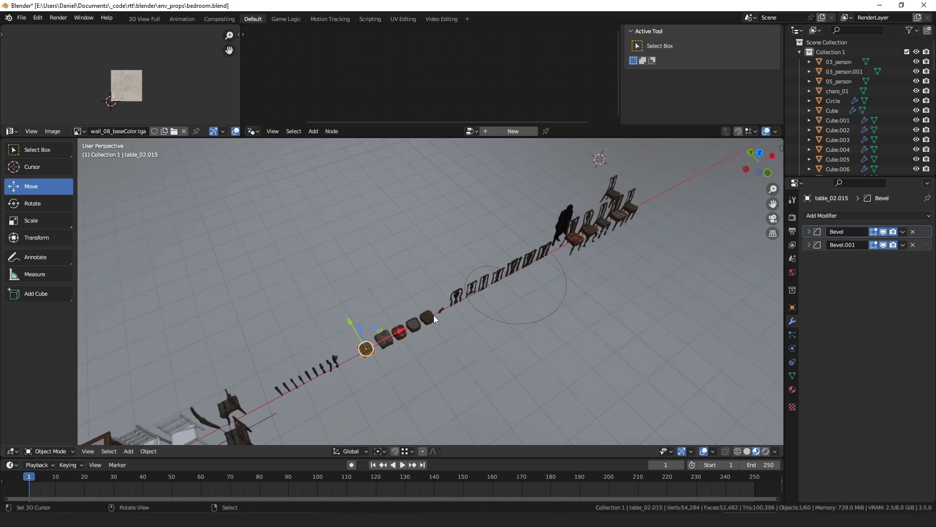
{"action": "scroll", "coordinate": [427, 314], "scroll_direction": "up", "scroll_amount": 4}
{"action": "right_click", "coordinate": [493, 305]}
{"action": "middle_click_drag", "start_coordinate": [587, 318], "coordinate": [528, 311]}
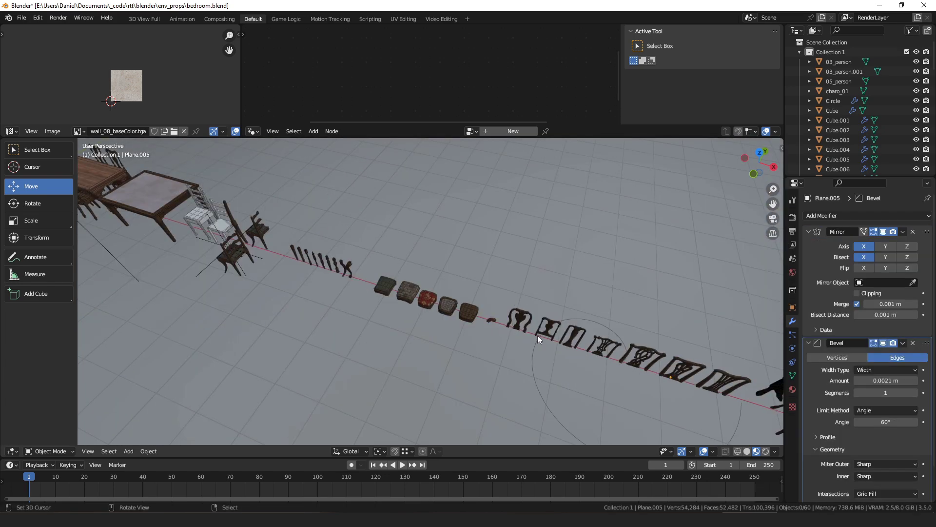
{"action": "middle_click_drag", "start_coordinate": [616, 338], "coordinate": [583, 325], "text": "shift"}
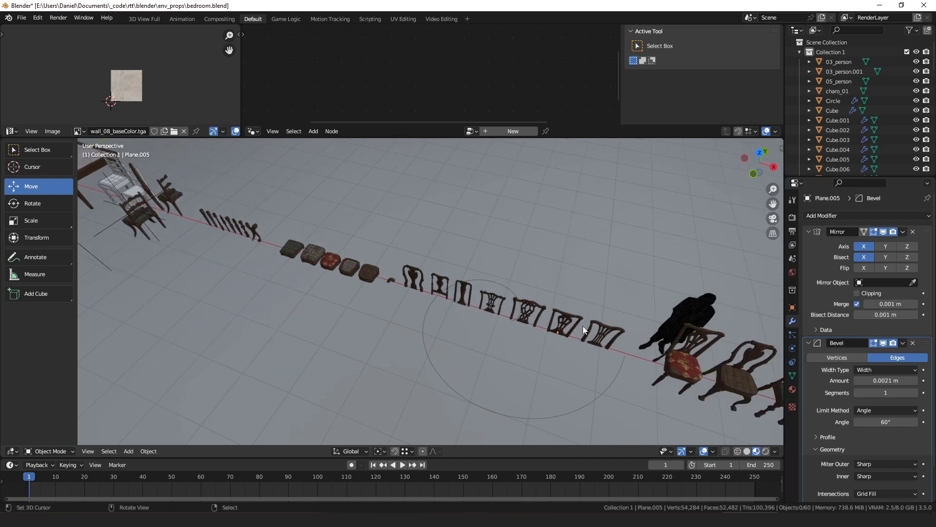
Select the last chair back in the row, Plane.007, and inspect the small arched crosspiece on its slats
{"action": "left_click", "coordinate": [595, 334]}
{"action": "key", "text": "KP_Decimal"}
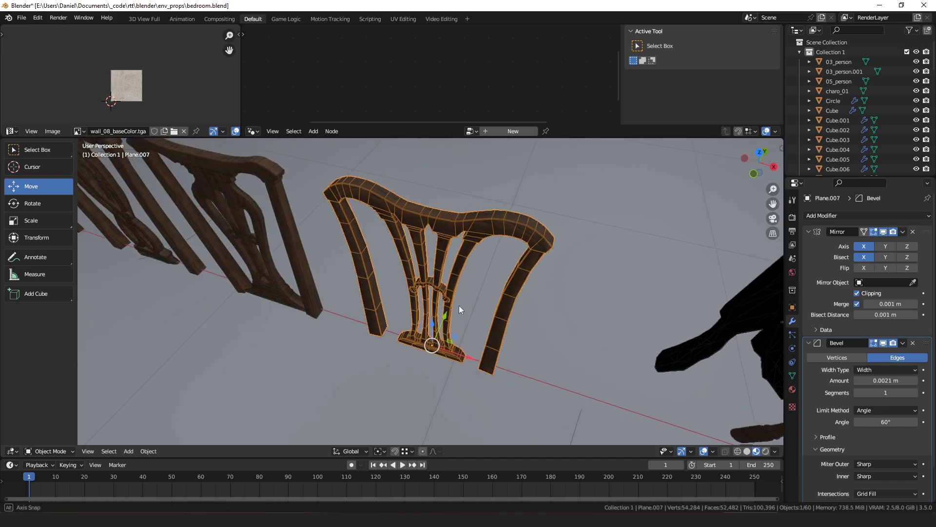
{"action": "scroll", "coordinate": [468, 303], "scroll_direction": "up", "scroll_amount": 8}
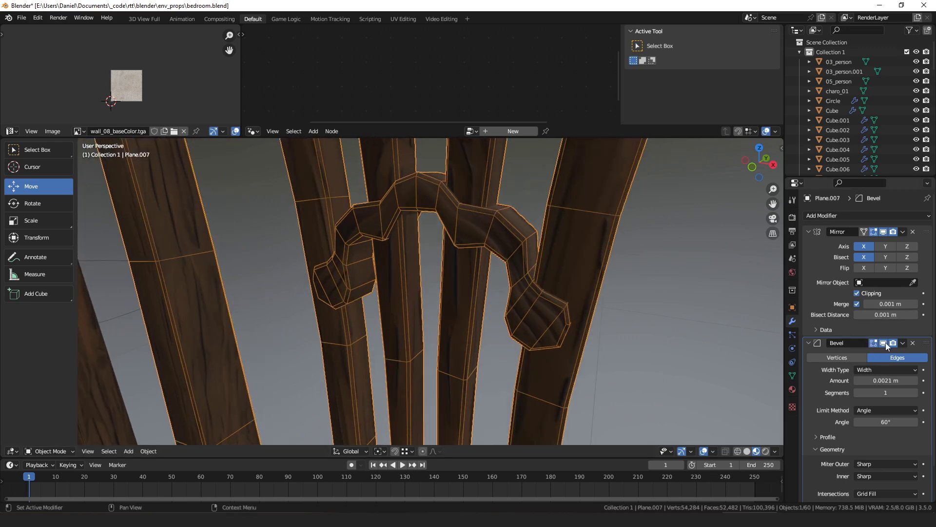
Switch the chair back's Bevel modifier off and back on in the viewport to compare its edges
{"action": "left_click", "coordinate": [883, 342]}
{"action": "left_click", "coordinate": [884, 344]}
{"action": "scroll", "coordinate": [452, 247], "scroll_direction": "down", "scroll_amount": 10}
{"action": "middle_click_drag", "start_coordinate": [453, 248], "coordinate": [461, 312]}
{"action": "scroll", "coordinate": [458, 279], "scroll_direction": "up", "scroll_amount": 5}
{"action": "scroll", "coordinate": [482, 247], "scroll_direction": "up", "scroll_amount": 3}
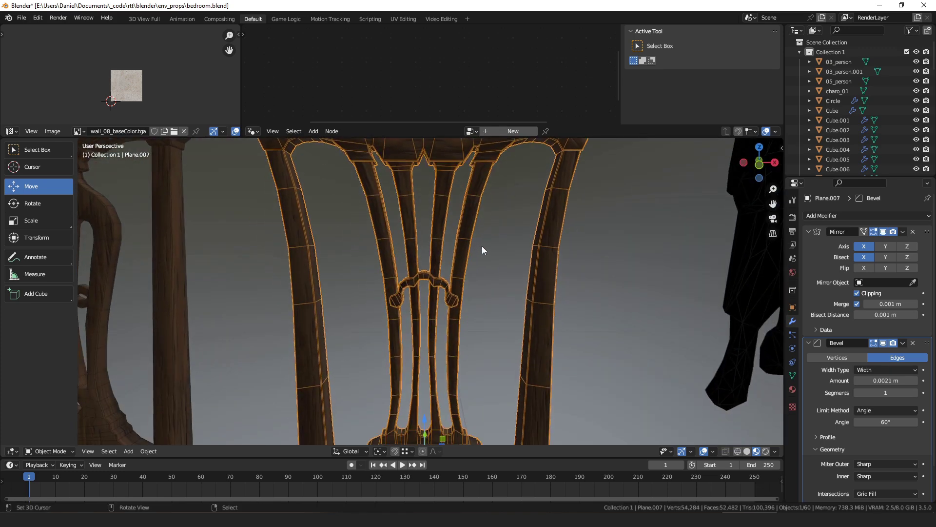
Deselect the chair back, hide the viewport overlays and look along the chair backs and assembled chairs
{"action": "scroll", "coordinate": [482, 250], "scroll_direction": "down", "scroll_amount": 4}
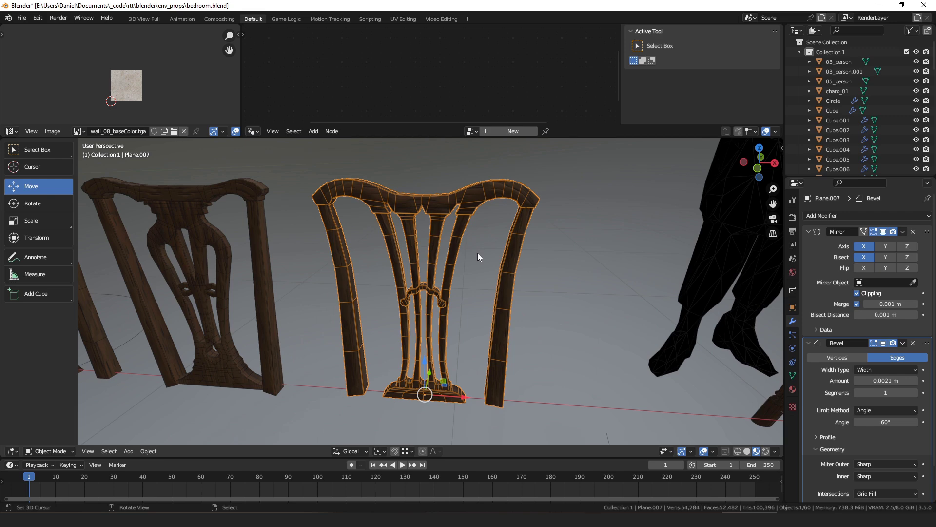
{"action": "middle_click_drag", "start_coordinate": [478, 249], "coordinate": [548, 318]}
{"action": "scroll", "coordinate": [467, 300], "scroll_direction": "down", "scroll_amount": 5}
{"action": "key", "text": "alt+a"}
{"action": "scroll", "coordinate": [460, 305], "scroll_direction": "down", "scroll_amount": 5}
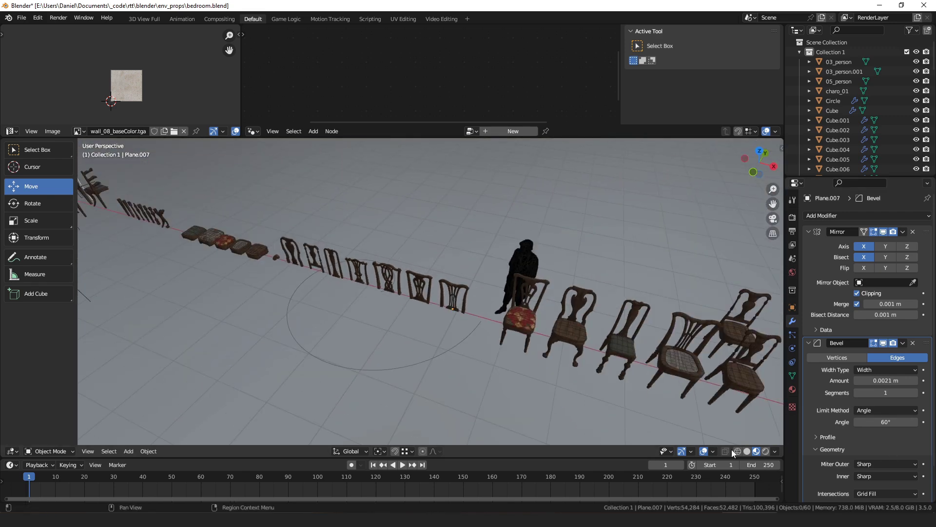
{"action": "left_click", "coordinate": [704, 451]}
{"action": "middle_click_drag", "start_coordinate": [589, 335], "coordinate": [513, 301], "text": "shift"}
{"action": "scroll", "coordinate": [528, 306], "scroll_direction": "up", "scroll_amount": 1}
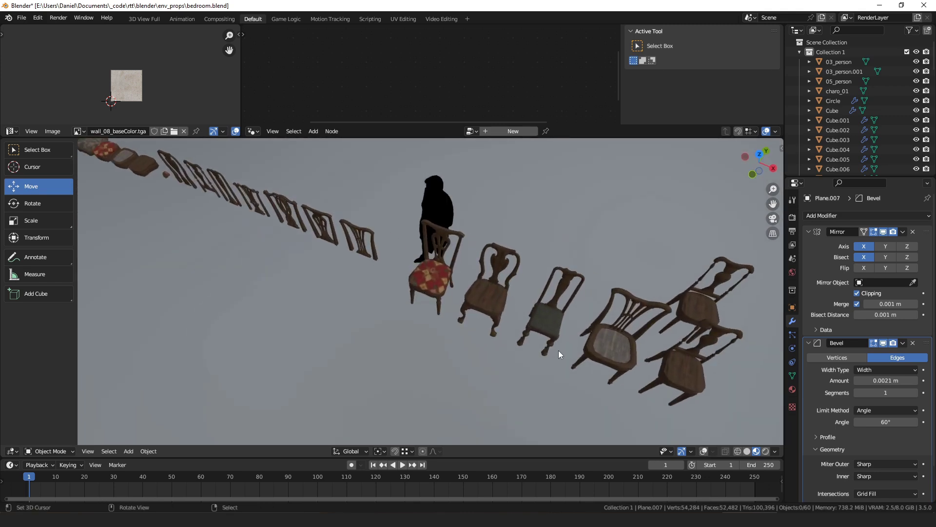
{"action": "middle_click_drag", "start_coordinate": [662, 364], "coordinate": [551, 320], "text": "shift"}
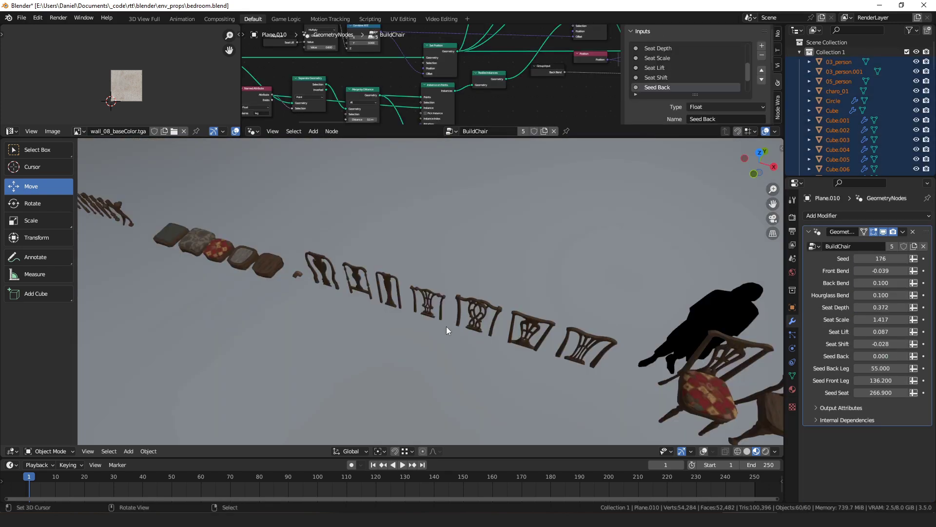
{"action": "middle_click_drag", "start_coordinate": [450, 312], "coordinate": [461, 291], "text": "shift"}
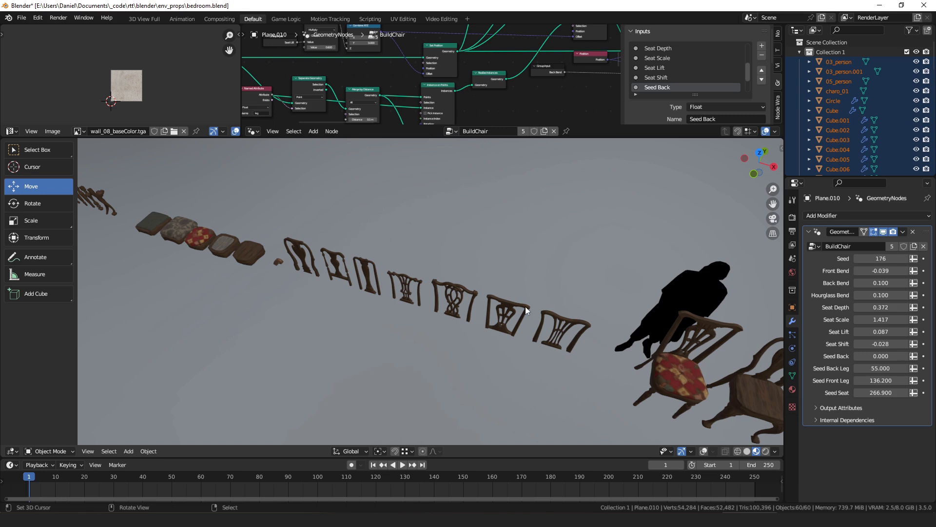
{"action": "middle_click_drag", "start_coordinate": [610, 348], "coordinate": [456, 300], "text": "shift"}
{"action": "scroll", "coordinate": [482, 307], "scroll_direction": "down", "scroll_amount": 3}
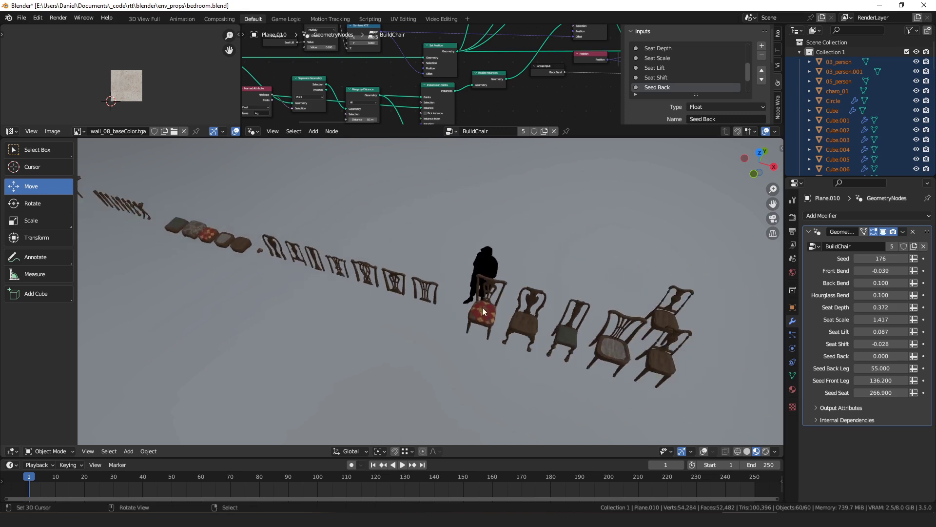
Select the assembled chair with the red patterned seat, Plane.010, and inspect it up close alongside its neighbouring chairs
{"action": "left_click", "coordinate": [487, 312]}
{"action": "key", "text": "KP_Decimal"}
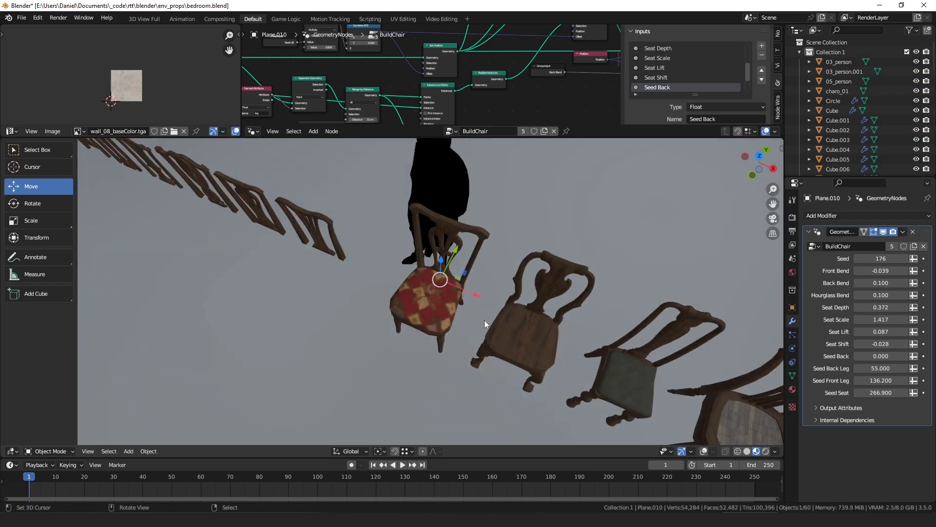
{"action": "middle_click_drag", "start_coordinate": [484, 320], "coordinate": [458, 306]}
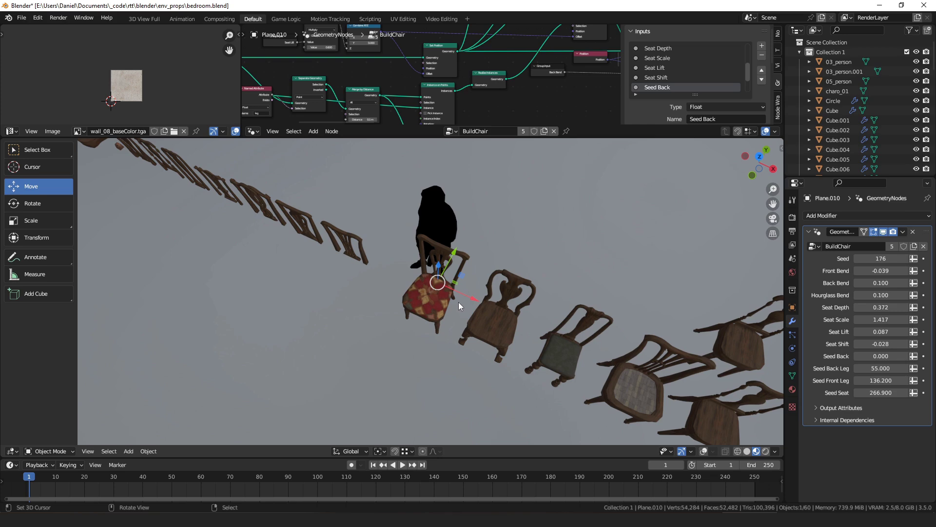
{"action": "scroll", "coordinate": [459, 302], "scroll_direction": "up", "scroll_amount": 6}
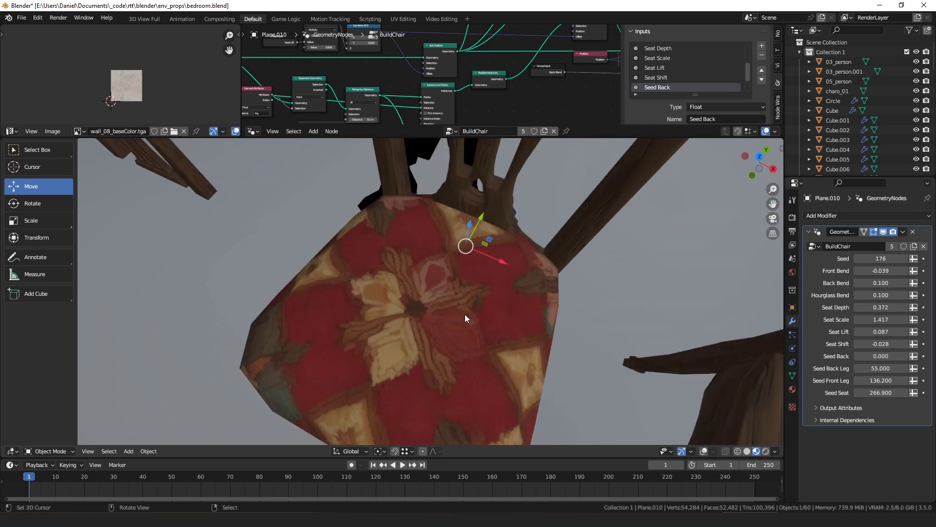
{"action": "scroll", "coordinate": [464, 314], "scroll_direction": "down", "scroll_amount": 4}
{"action": "scroll", "coordinate": [470, 315], "scroll_direction": "down", "scroll_amount": 3}
{"action": "middle_click_drag", "start_coordinate": [471, 319], "coordinate": [470, 310]}
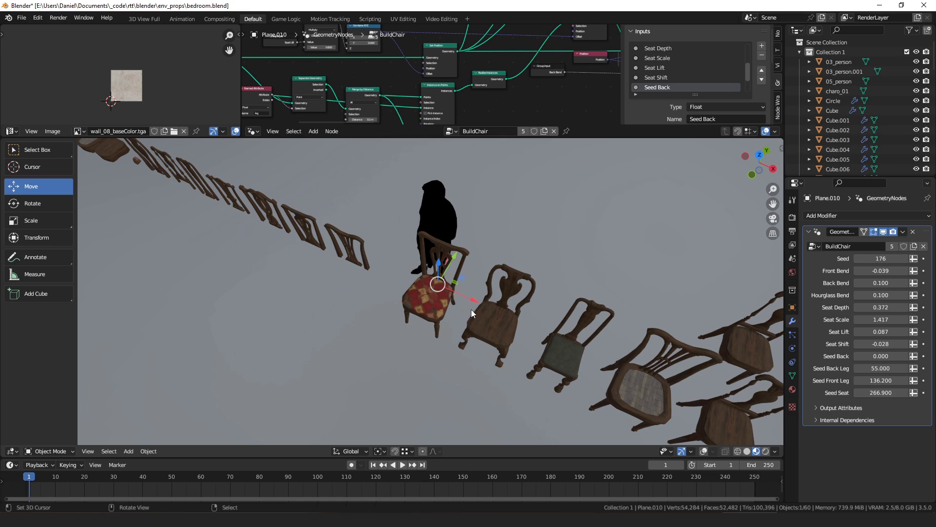
{"action": "middle_click_drag", "start_coordinate": [589, 333], "coordinate": [493, 283], "text": "shift"}
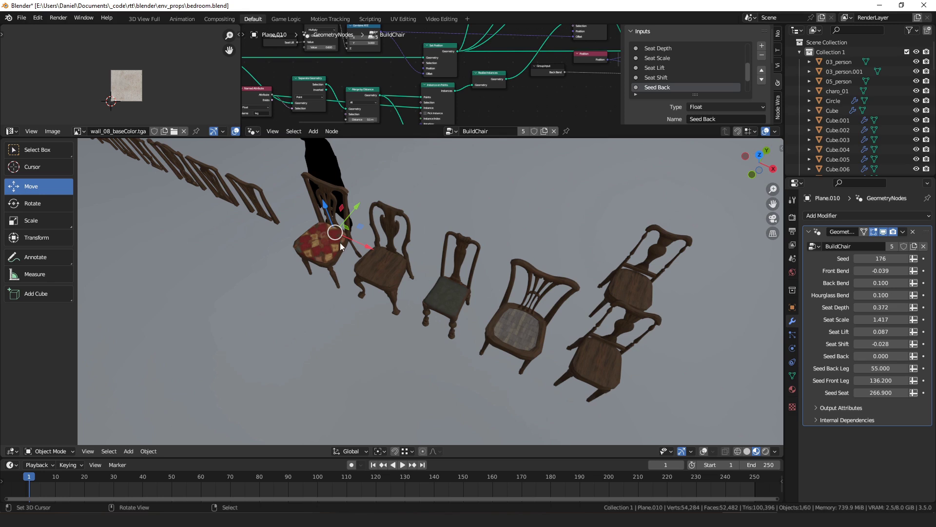
Select chair backs Plane.005 and Plane.007 in turn, and inspect the latter with viewport overlays switched back on
{"action": "middle_click_drag", "start_coordinate": [340, 242], "coordinate": [536, 328], "text": "shift"}
{"action": "right_click", "coordinate": [385, 251]}
{"action": "key", "text": "KP_Decimal"}
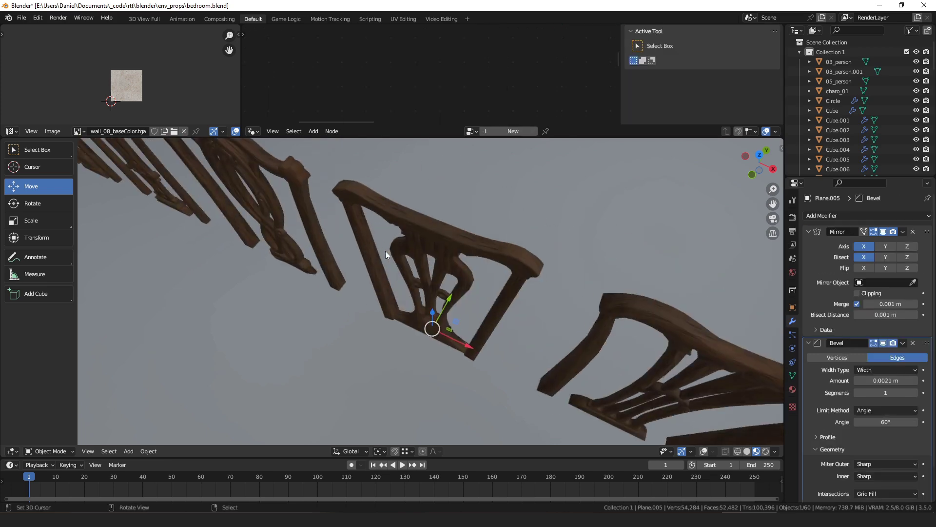
{"action": "middle_click_drag", "start_coordinate": [435, 280], "coordinate": [559, 248]}
{"action": "left_click", "coordinate": [559, 247]}
{"action": "left_click", "coordinate": [703, 451]}
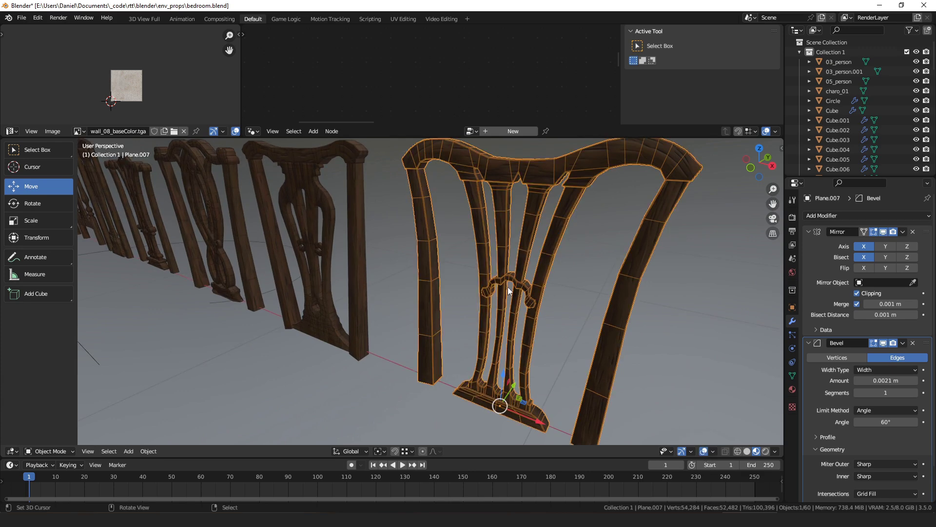
{"action": "mouse_move", "coordinate": [507, 286]}
{"action": "middle_mouse_down"}
{"action": "mouse_move", "coordinate": [508, 310]}
{"action": "mouse_move", "coordinate": [513, 282]}
{"action": "middle_mouse_up"}
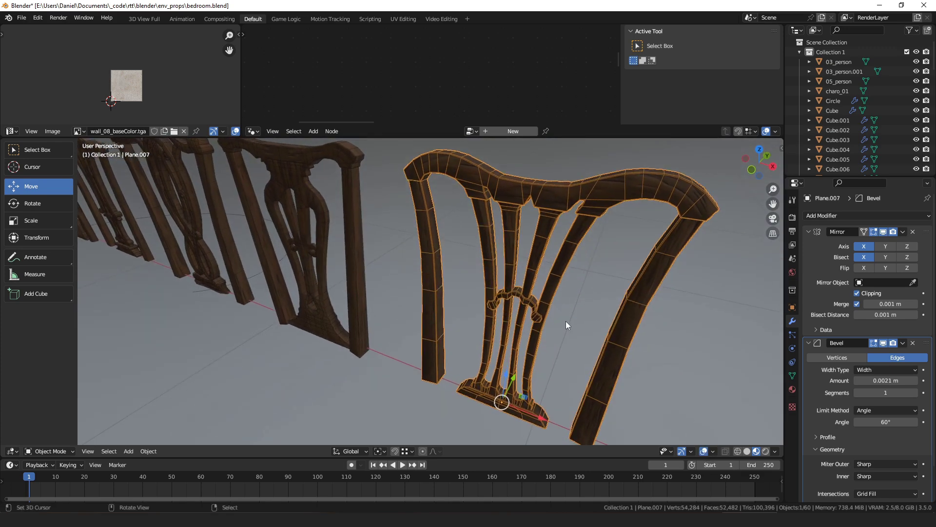
{"action": "scroll", "coordinate": [566, 321], "scroll_direction": "up", "scroll_amount": 2}
Deselect everything and look over the line of assembled chairs, chair backs, cushions and legs
{"action": "key", "text": "alt+a"}
{"action": "middle_click_drag", "start_coordinate": [594, 335], "coordinate": [510, 333], "text": "shift"}
{"action": "scroll", "coordinate": [502, 289], "scroll_direction": "up", "scroll_amount": 2}
{"action": "scroll", "coordinate": [503, 290], "scroll_direction": "down", "scroll_amount": 12}
{"action": "scroll", "coordinate": [510, 333], "scroll_direction": "down", "scroll_amount": 3}
{"action": "middle_click_drag", "start_coordinate": [579, 352], "coordinate": [493, 321], "text": "shift"}
{"action": "scroll", "coordinate": [439, 314], "scroll_direction": "up", "scroll_amount": 5}
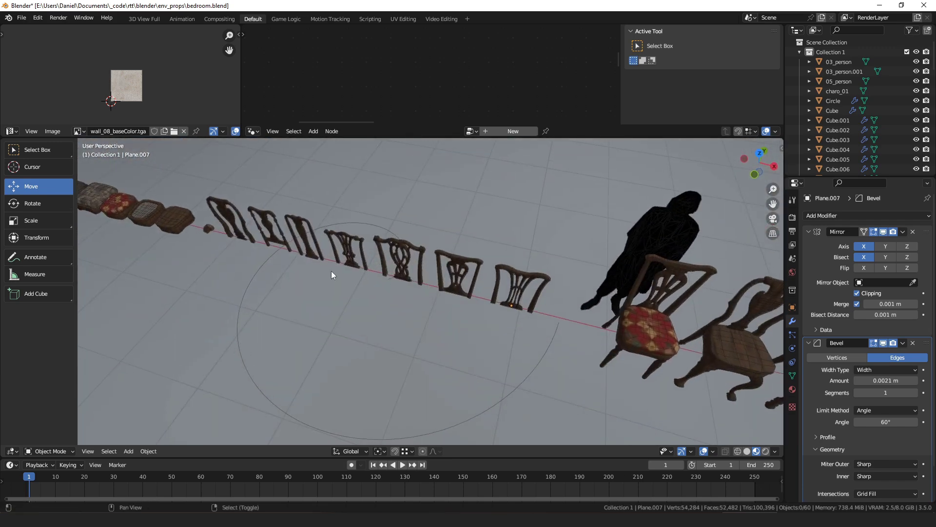
{"action": "middle_click_drag", "start_coordinate": [332, 274], "coordinate": [208, 225]}
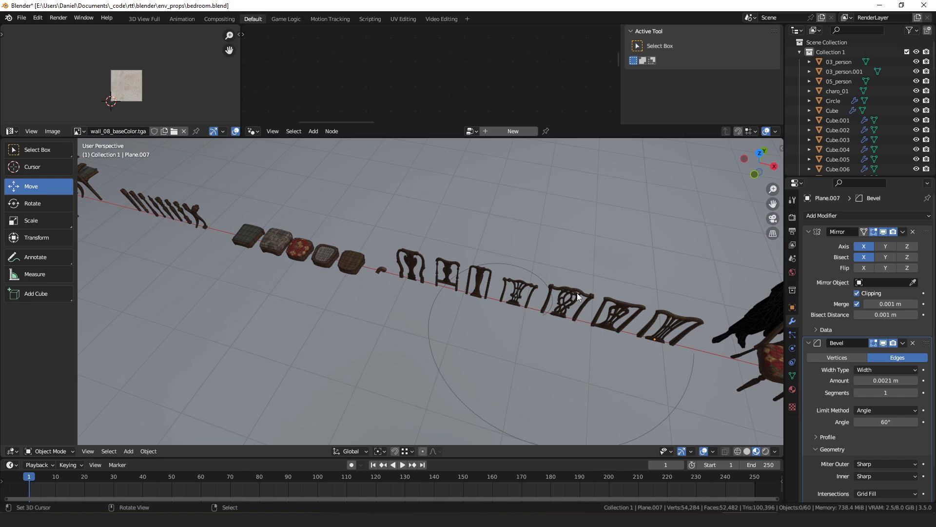
{"action": "middle_click_drag", "start_coordinate": [642, 323], "coordinate": [417, 274], "text": "shift"}
{"action": "middle_click_drag", "start_coordinate": [243, 250], "coordinate": [441, 279], "text": "shift"}
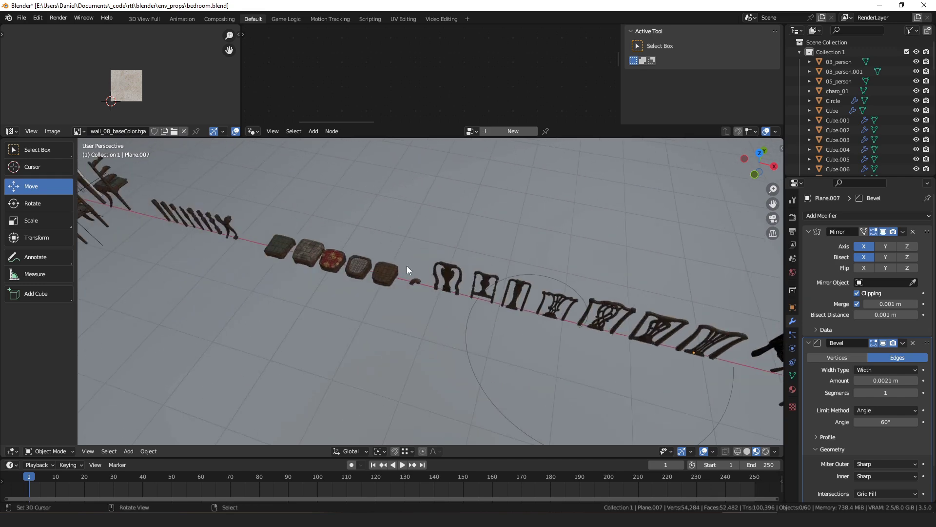
Select the curved leg at the end of the leg row, table_02.010, and inspect its shape
{"action": "right_click", "coordinate": [221, 222]}
{"action": "key", "text": "KP_Decimal"}
{"action": "key", "text": "alt+a"}
{"action": "middle_click_drag", "start_coordinate": [487, 297], "coordinate": [444, 293]}
{"action": "right_click", "coordinate": [442, 232]}
{"action": "scroll", "coordinate": [442, 232], "scroll_direction": "down", "scroll_amount": 5}
{"action": "scroll", "coordinate": [513, 297], "scroll_direction": "down", "scroll_amount": 2}
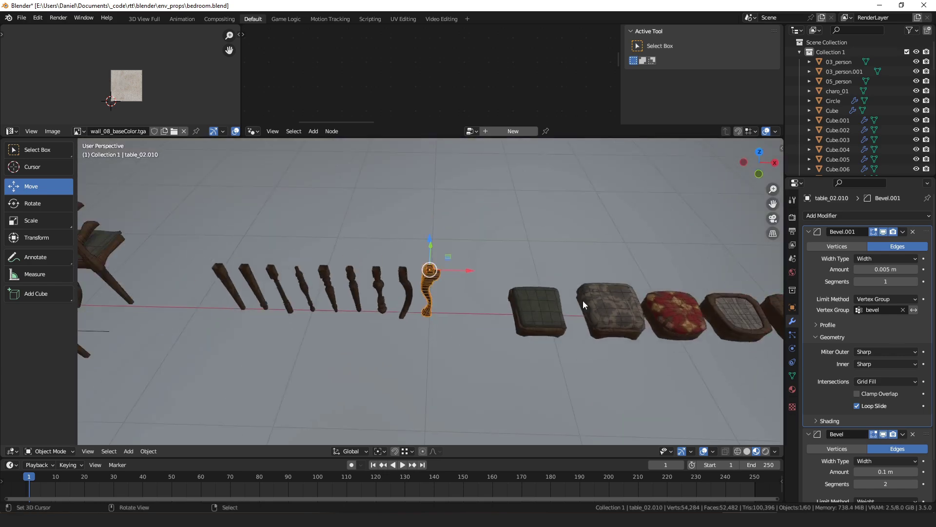
Check the bottom edge loop of the side post on chair back Plane.007 in Edit Mode, and return to Object Mode
{"action": "middle_click_drag", "start_coordinate": [583, 300], "coordinate": [470, 282]}
{"action": "left_click", "coordinate": [491, 276]}
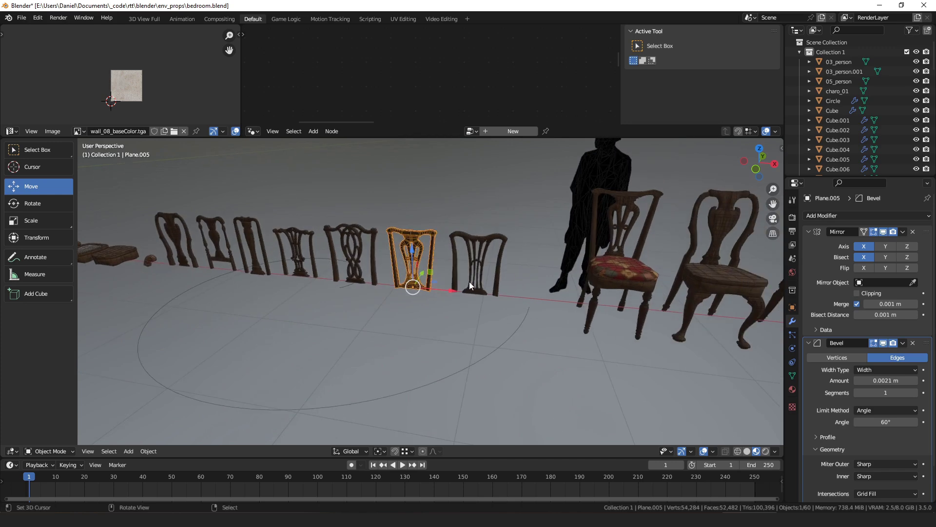
{"action": "scroll", "coordinate": [469, 282], "scroll_direction": "up", "scroll_amount": 4}
{"action": "right_click", "coordinate": [485, 276]}
{"action": "key", "text": "Tab"}
{"action": "left_click", "coordinate": [579, 295], "text": "alt"}
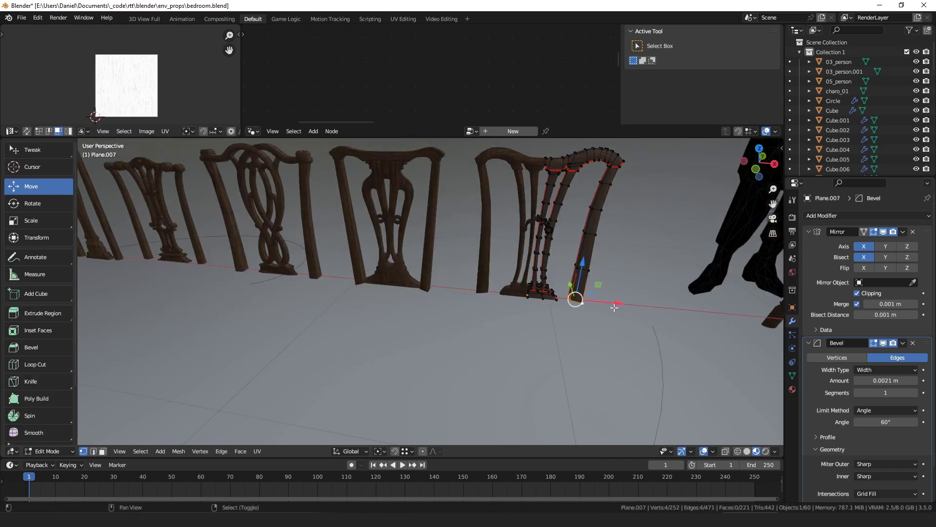
{"action": "key", "text": "KP_Decimal"}
{"action": "middle_click_drag", "start_coordinate": [536, 299], "coordinate": [508, 311]}
{"action": "scroll", "coordinate": [507, 311], "scroll_direction": "down", "scroll_amount": 5}
{"action": "key", "text": "Tab"}
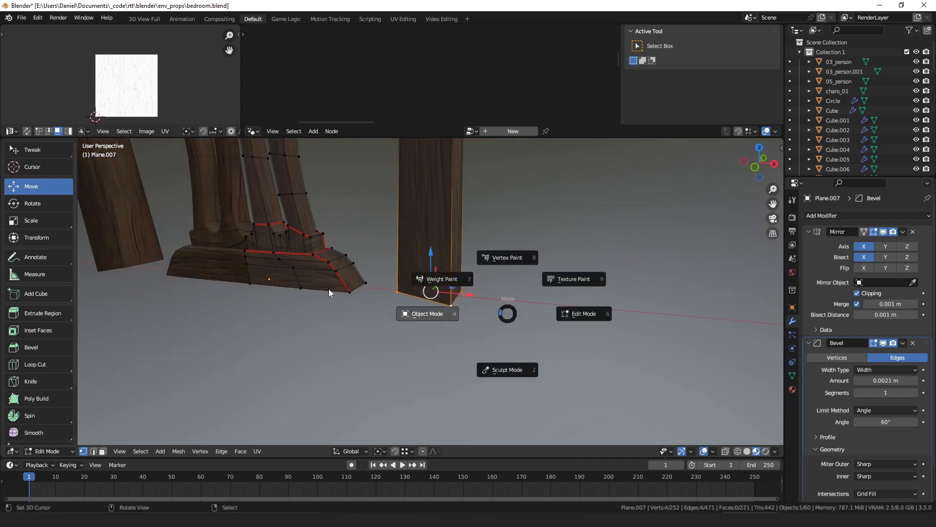
Select the turned leg table_02.002 in the leg row, check its mesh in Edit Mode and return to Object Mode
{"action": "scroll", "coordinate": [333, 285], "scroll_direction": "down", "scroll_amount": 8}
{"action": "middle_click_drag", "start_coordinate": [132, 258], "coordinate": [464, 312], "text": "shift"}
{"action": "scroll", "coordinate": [306, 294], "scroll_direction": "down", "scroll_amount": 3}
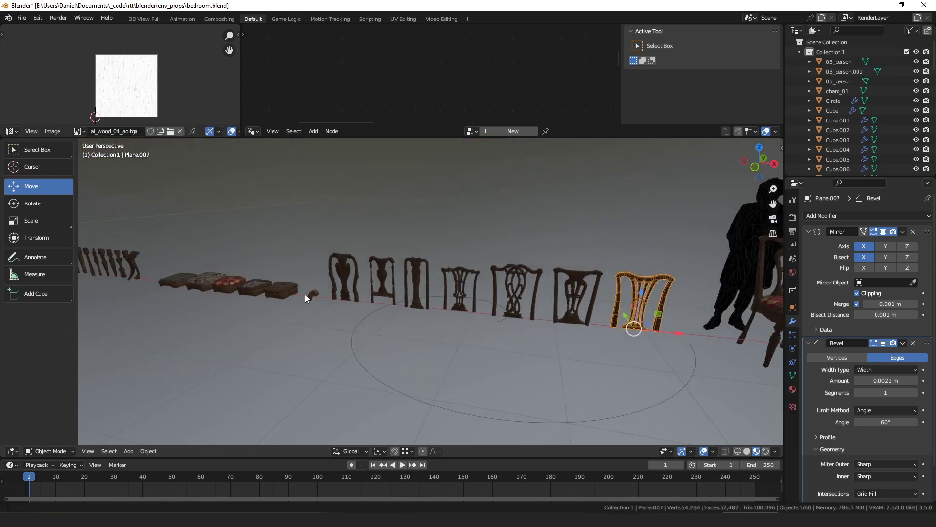
{"action": "middle_click_drag", "start_coordinate": [305, 294], "coordinate": [441, 315], "text": "shift"}
{"action": "right_click", "coordinate": [232, 267]}
{"action": "middle_click_drag", "start_coordinate": [343, 300], "coordinate": [349, 320]}
{"action": "middle_click_drag", "start_coordinate": [349, 321], "coordinate": [428, 259], "text": "shift"}
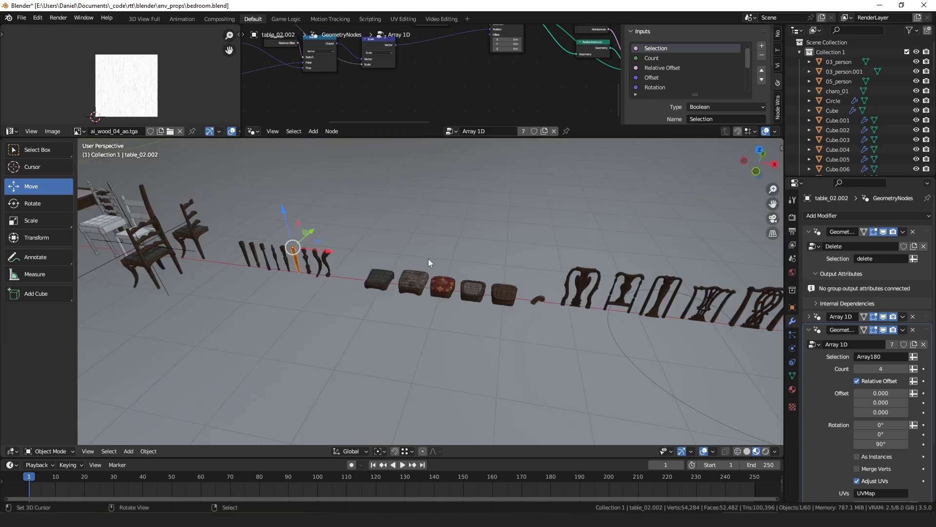
{"action": "middle_click_drag", "start_coordinate": [490, 297], "coordinate": [485, 337]}
{"action": "scroll", "coordinate": [315, 317], "scroll_direction": "up", "scroll_amount": 1}
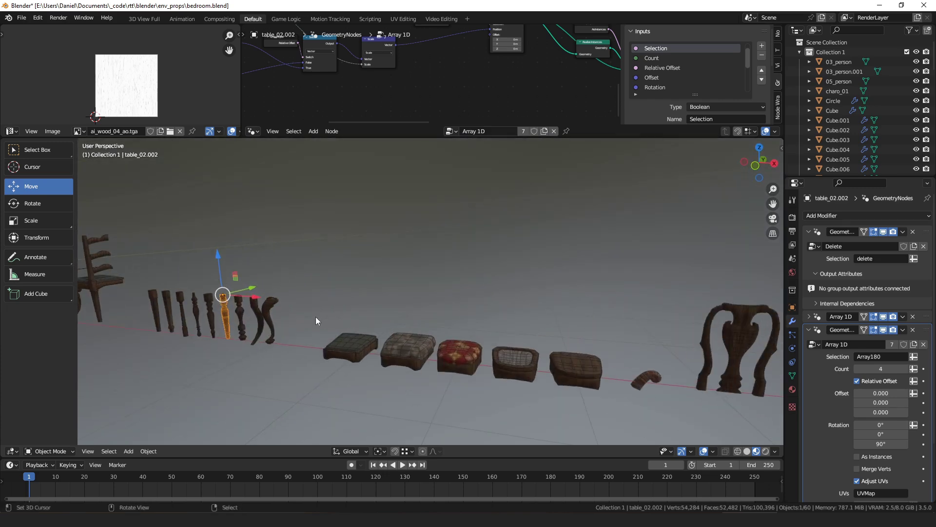
{"action": "key", "text": "Tab"}
{"action": "key", "text": "ctrl+Tab"}
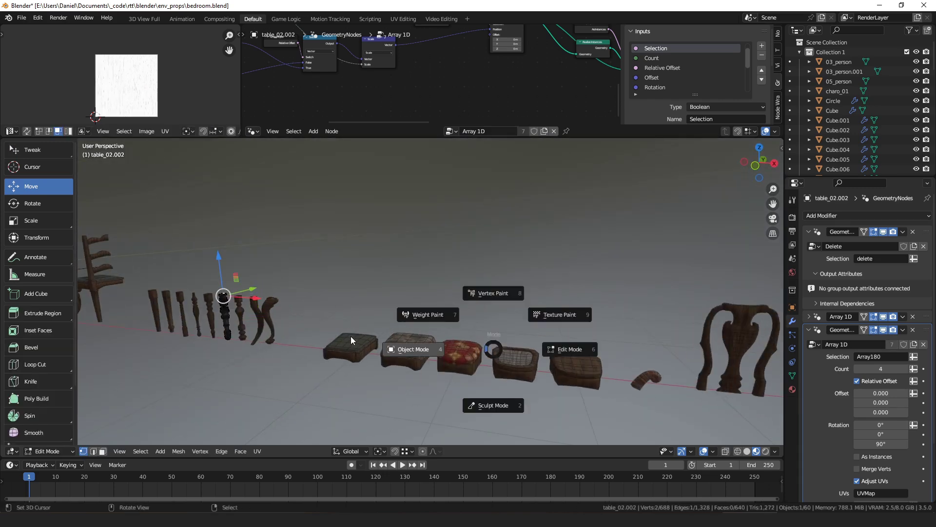
Select the red patterned seat cushion, table_02.017, and open its mesh in Edit Mode
{"action": "right_click", "coordinate": [460, 354]}
{"action": "middle_click", "coordinate": [460, 354], "text": "alt"}
{"action": "middle_click_drag", "start_coordinate": [434, 259], "coordinate": [426, 314]}
{"action": "scroll", "coordinate": [426, 318], "scroll_direction": "up", "scroll_amount": 3}
{"action": "key", "text": "ctrl+Tab"}
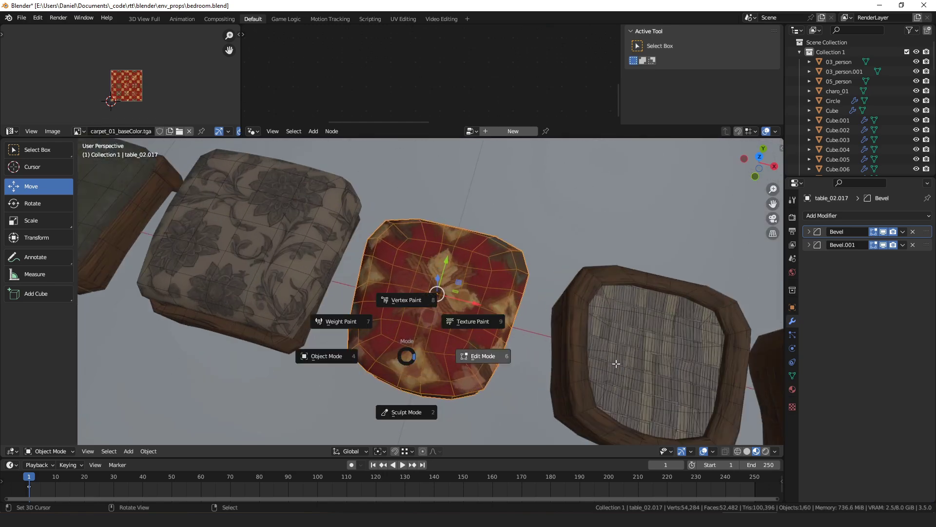
{"action": "left_click", "coordinate": [427, 337]}
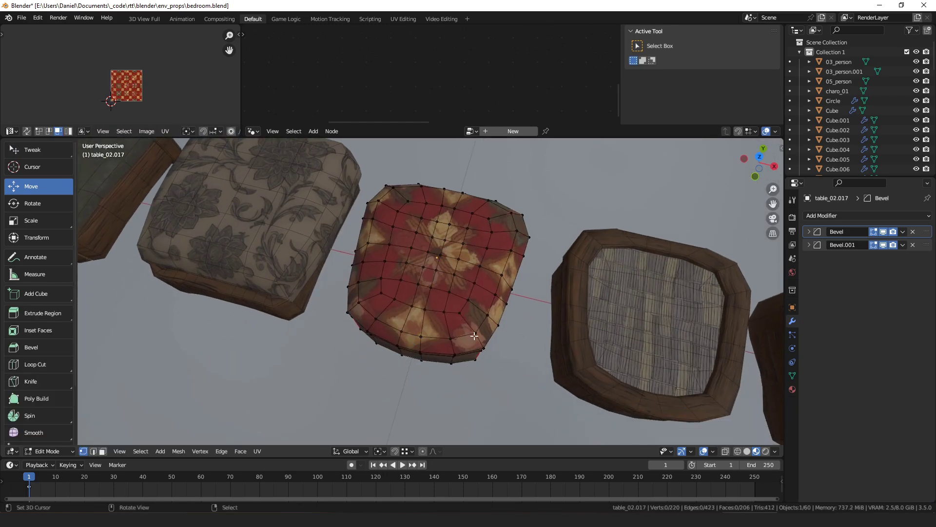
Hide the red cushion's connected mesh, select the two loose vertices on either side of it and return to Object Mode
{"action": "middle_click_drag", "start_coordinate": [428, 337], "coordinate": [469, 295]}
{"action": "left_click", "coordinate": [469, 295]}
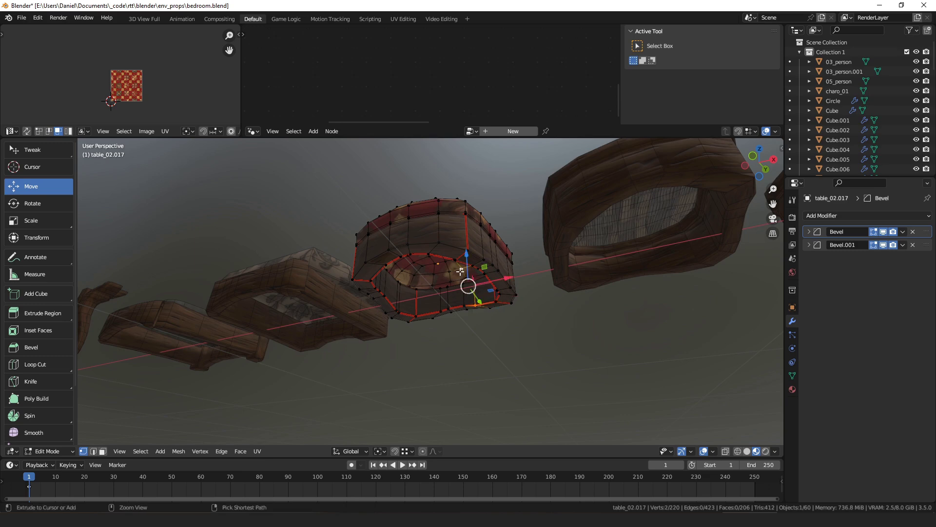
{"action": "key", "text": "a"}
{"action": "key", "text": "h"}
{"action": "left_click", "coordinate": [408, 311]}
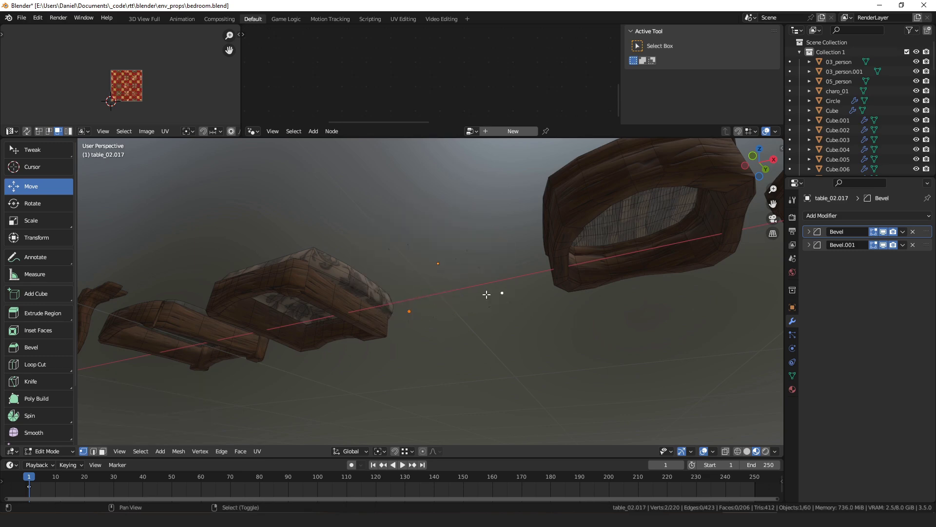
{"action": "left_click", "coordinate": [502, 293], "text": "shift"}
{"action": "key", "text": "KP_Decimal"}
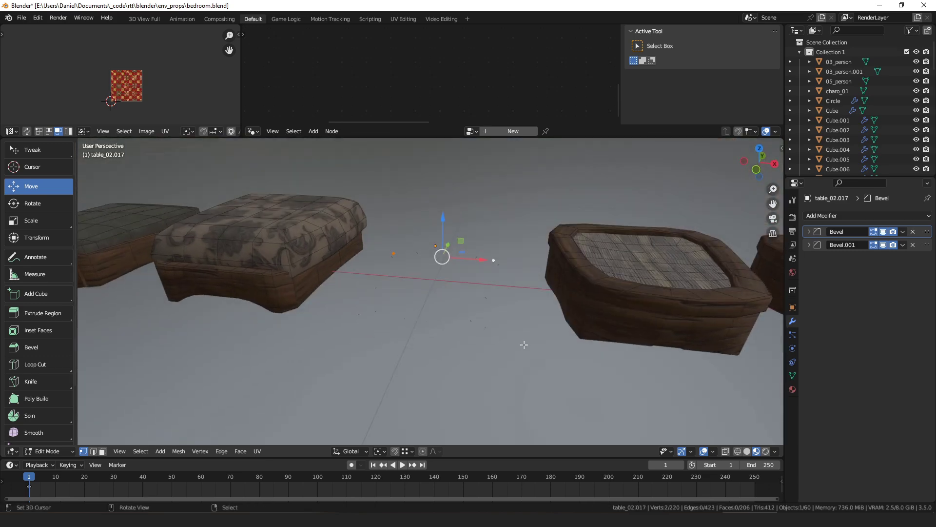
{"action": "key", "text": "ctrl+Tab"}
{"action": "left_click", "coordinate": [390, 320]}
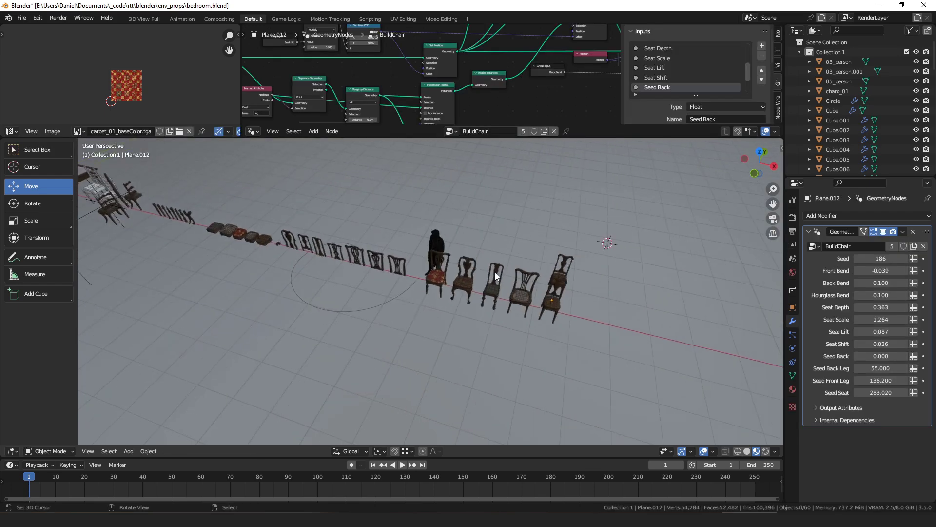
Duplicate the front chair at the end of the assembled row, Plane.012, and move the copy about 1.61 m along X
{"action": "scroll", "coordinate": [496, 276], "scroll_direction": "up", "scroll_amount": 3}
{"action": "middle_click_drag", "start_coordinate": [639, 313], "coordinate": [533, 306], "text": "shift"}
{"action": "right_click", "coordinate": [503, 279]}
{"action": "key", "text": "shift+d"}
{"action": "key", "text": "x"}
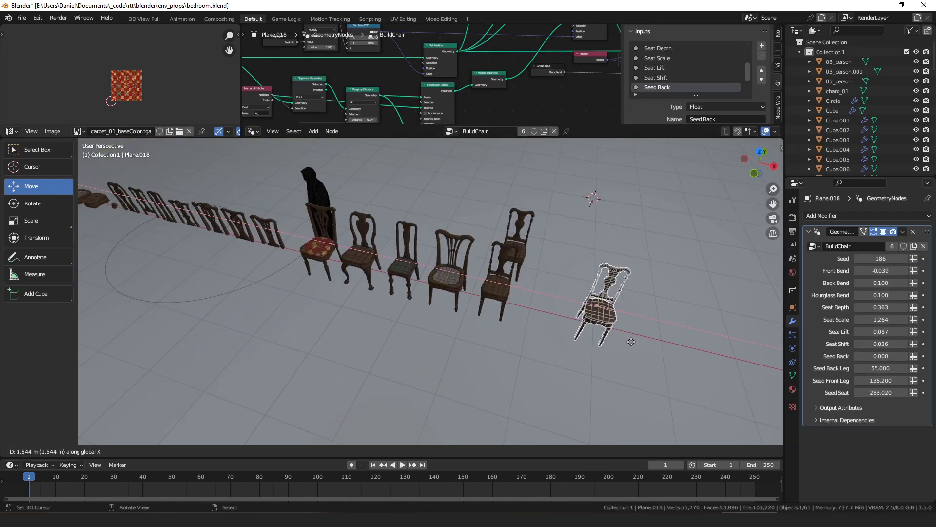
{"action": "left_click", "coordinate": [648, 343]}
{"action": "key", "text": "KP_Decimal"}
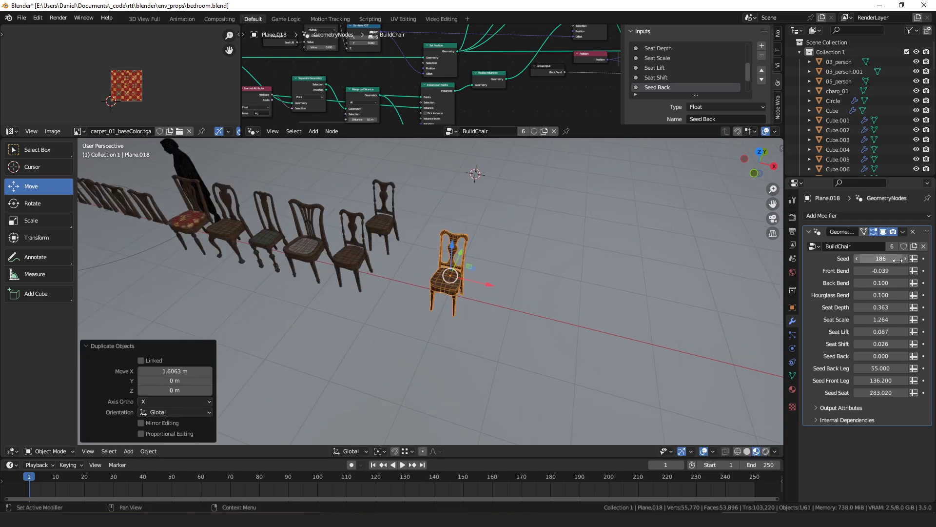
Set the duplicated chair's BuildChair Seed to 220 and inspect the resulting seat and legs up close
{"action": "left_click_drag", "start_coordinate": [898, 260], "coordinate": [927, 260]}
{"action": "scroll", "coordinate": [528, 311], "scroll_direction": "up", "scroll_amount": 7}
{"action": "middle_click_drag", "start_coordinate": [529, 311], "coordinate": [469, 297]}
{"action": "scroll", "coordinate": [417, 301], "scroll_direction": "down", "scroll_amount": 3}
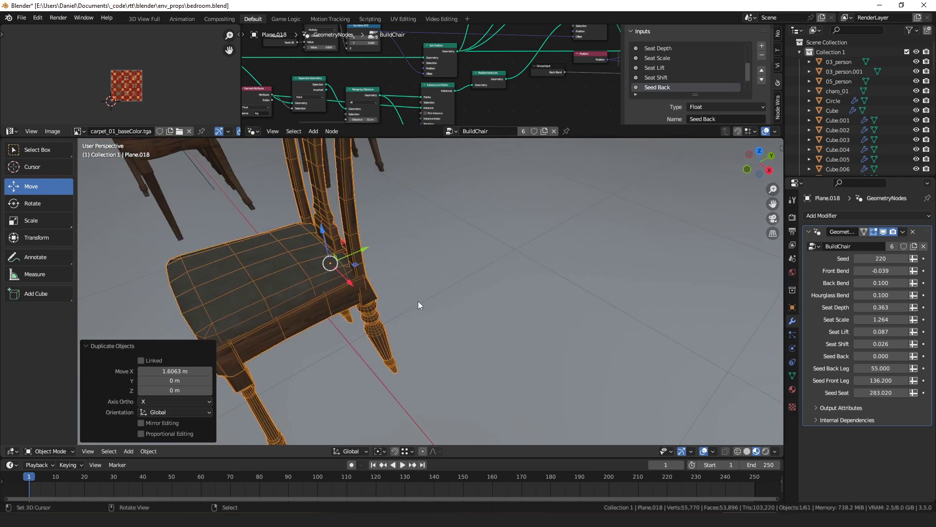
{"action": "scroll", "coordinate": [418, 301], "scroll_direction": "down", "scroll_amount": 4}
{"action": "middle_click_drag", "start_coordinate": [428, 319], "coordinate": [312, 304]}
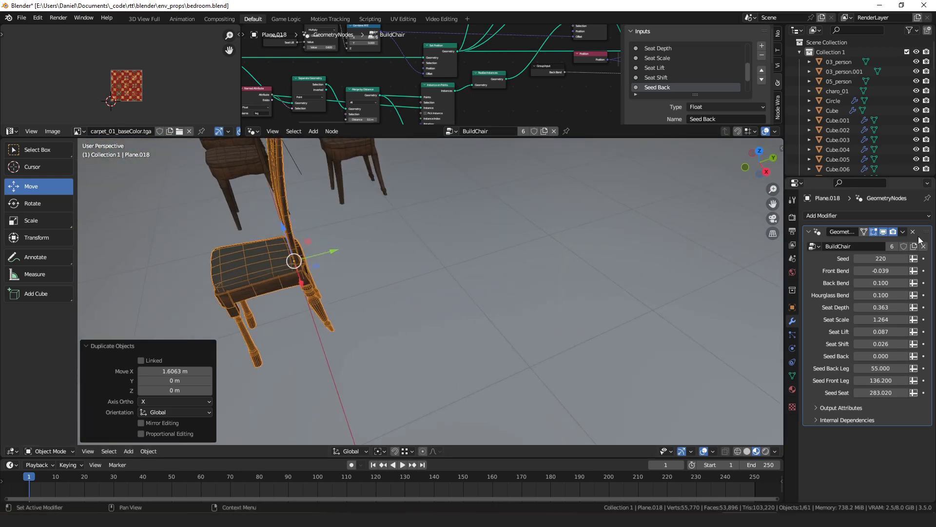
Set the duplicated chair's BuildChair Seed to 228
{"action": "left_click", "coordinate": [905, 259]}
{"action": "middle_click_drag", "start_coordinate": [526, 273], "coordinate": [545, 274]}
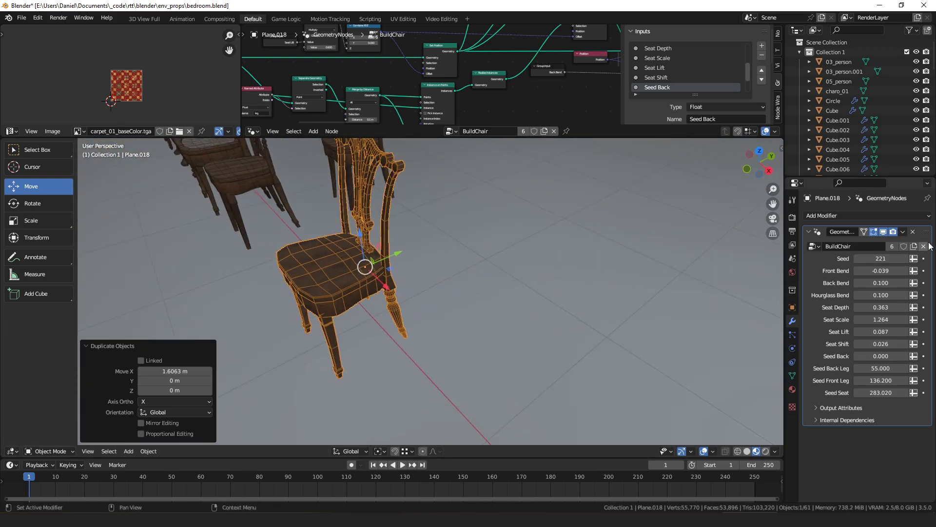
{"action": "left_click", "coordinate": [905, 260]}
{"action": "left_click", "coordinate": [905, 259]}
{"action": "left_click", "coordinate": [905, 260]}
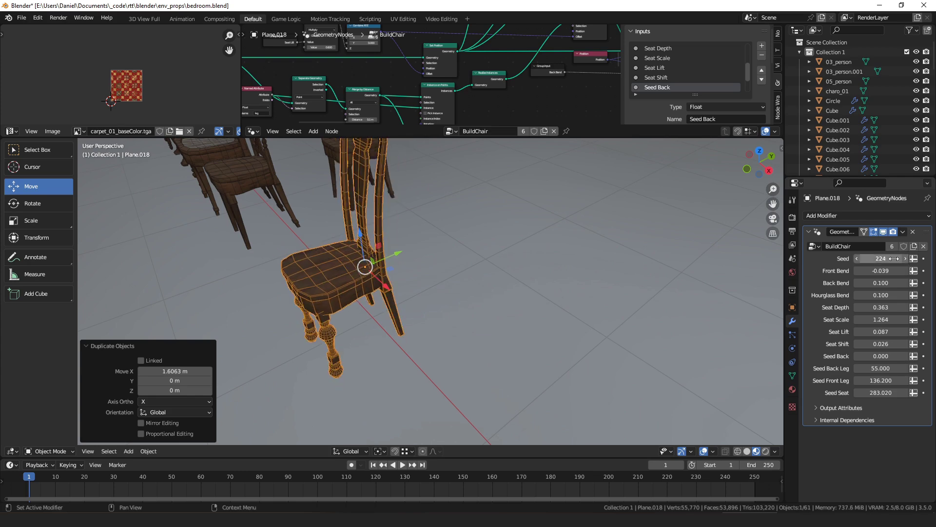
{"action": "left_click_drag", "start_coordinate": [894, 258], "coordinate": [902, 258]}
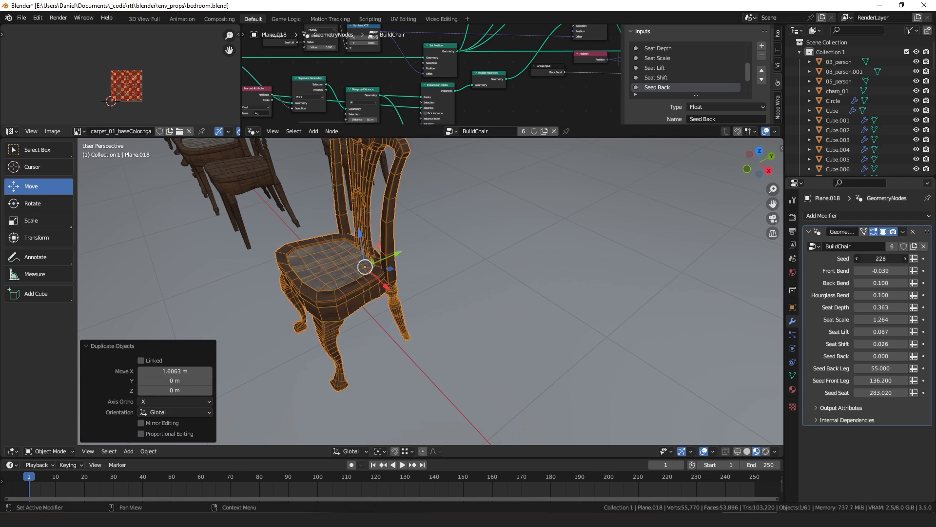
Set the chair's Seat Shift to 0.012 after examining how the seat meets the back and rear legs
{"action": "middle_click_drag", "start_coordinate": [642, 273], "coordinate": [484, 333]}
{"action": "scroll", "coordinate": [476, 274], "scroll_direction": "up", "scroll_amount": 3}
{"action": "scroll", "coordinate": [502, 268], "scroll_direction": "down", "scroll_amount": 1}
{"action": "scroll", "coordinate": [536, 316], "scroll_direction": "down", "scroll_amount": 5}
{"action": "scroll", "coordinate": [486, 300], "scroll_direction": "up", "scroll_amount": 5}
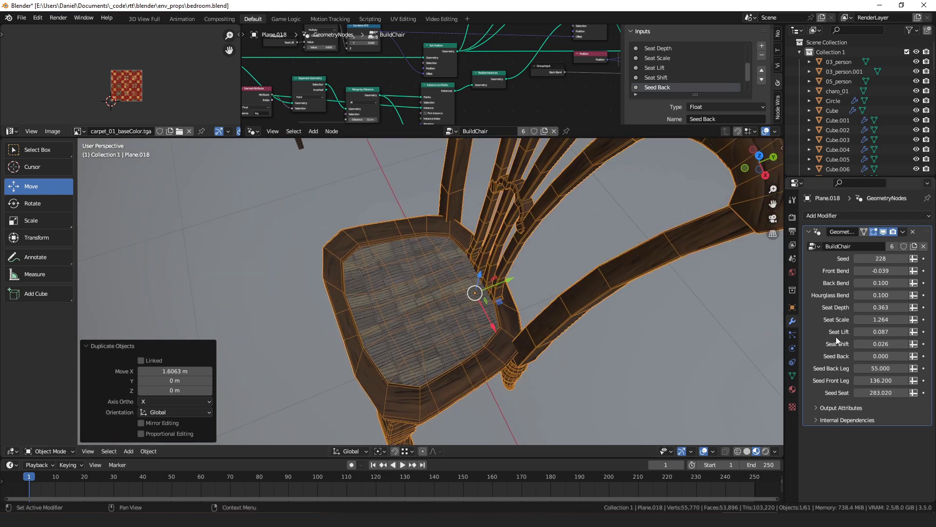
{"action": "mouse_move", "coordinate": [878, 344]}
{"action": "left_mouse_down"}
{"action": "mouse_move", "coordinate": [888, 343]}
{"action": "mouse_move", "coordinate": [877, 344]}
{"action": "left_mouse_up"}
{"action": "left_click_drag", "start_coordinate": [881, 344], "coordinate": [874, 344]}
Convert the generated chair to an editable mesh, view its topology in Edit Mode and return to Object Mode
{"action": "mouse_move", "coordinate": [596, 314]}
{"action": "middle_mouse_down"}
{"action": "mouse_move", "coordinate": [491, 293]}
{"action": "mouse_move", "coordinate": [487, 276]}
{"action": "mouse_move", "coordinate": [548, 273]}
{"action": "mouse_move", "coordinate": [528, 276]}
{"action": "mouse_move", "coordinate": [518, 303]}
{"action": "middle_mouse_up"}
{"action": "key", "text": "alt+c"}
{"action": "left_click", "coordinate": [512, 285]}
{"action": "key", "text": "Tab"}
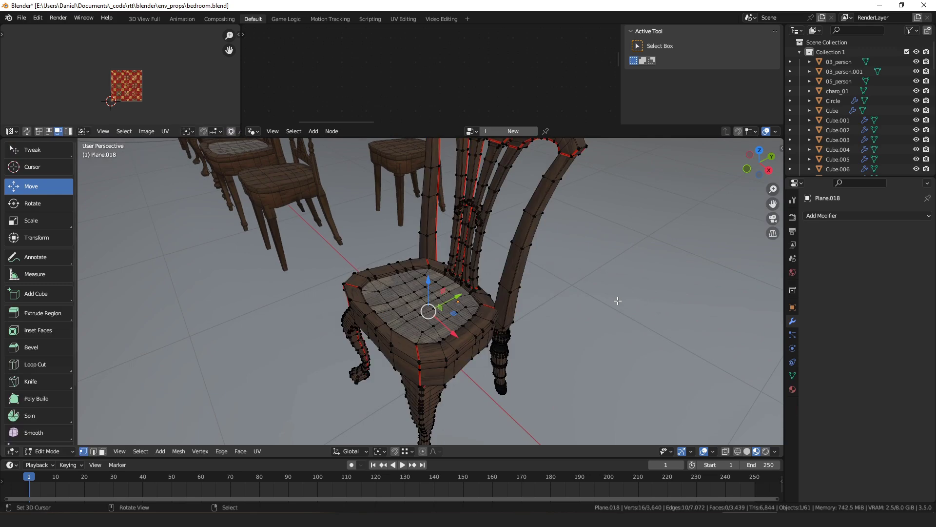
{"action": "key", "text": "ctrl+Tab"}
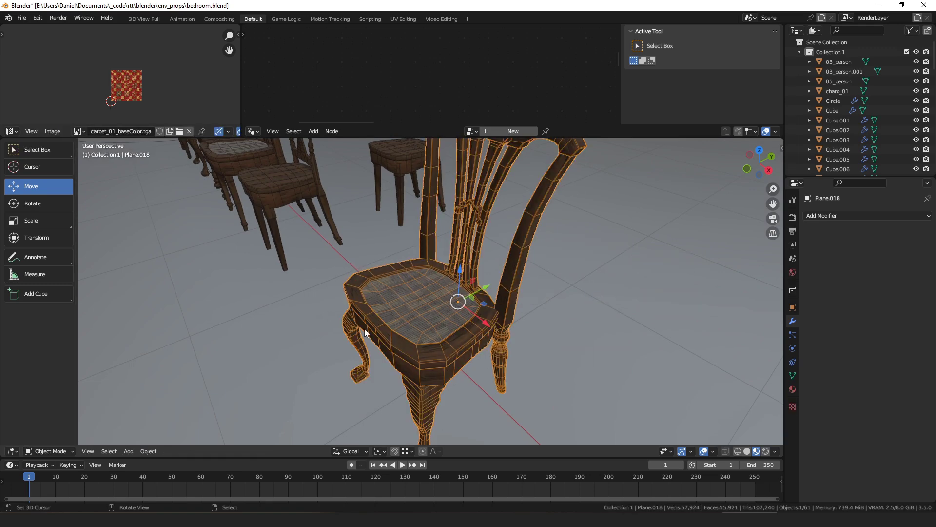
Inspect the converted chair from several angles, then undo the conversion to bring back its BuildChair modifier
{"action": "scroll", "coordinate": [399, 271], "scroll_direction": "down", "scroll_amount": 4}
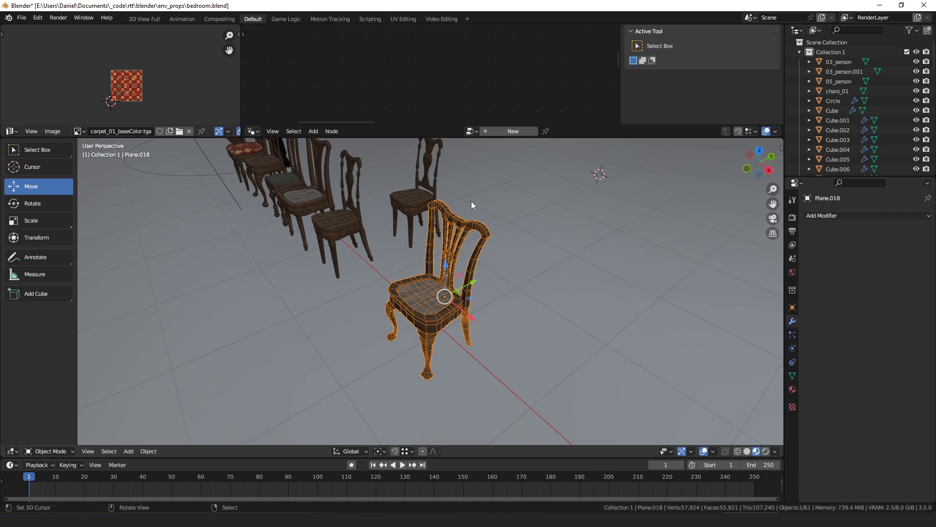
{"action": "middle_click_drag", "start_coordinate": [471, 201], "coordinate": [443, 290]}
{"action": "middle_click_drag", "start_coordinate": [433, 256], "coordinate": [395, 263]}
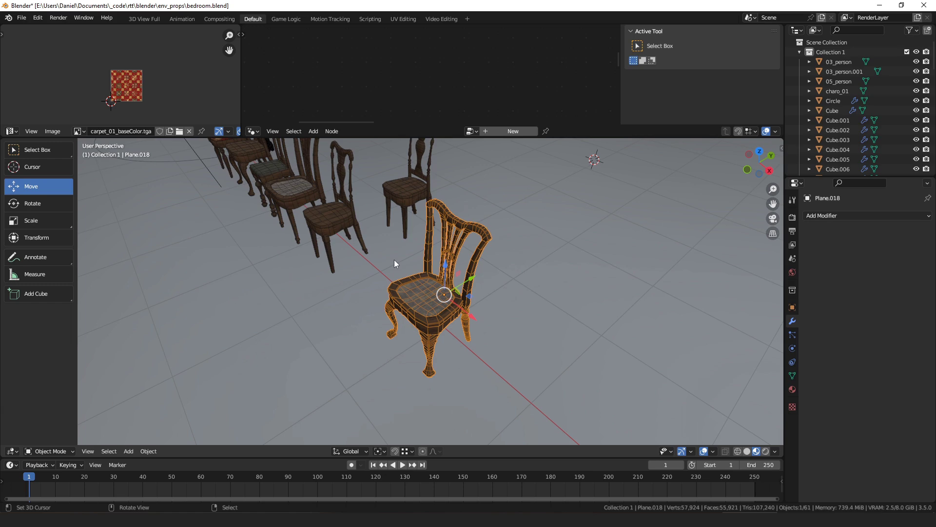
{"action": "middle_click_drag", "start_coordinate": [394, 260], "coordinate": [356, 236]}
{"action": "scroll", "coordinate": [502, 233], "scroll_direction": "up", "scroll_amount": 3}
{"action": "scroll", "coordinate": [421, 284], "scroll_direction": "down", "scroll_amount": 3}
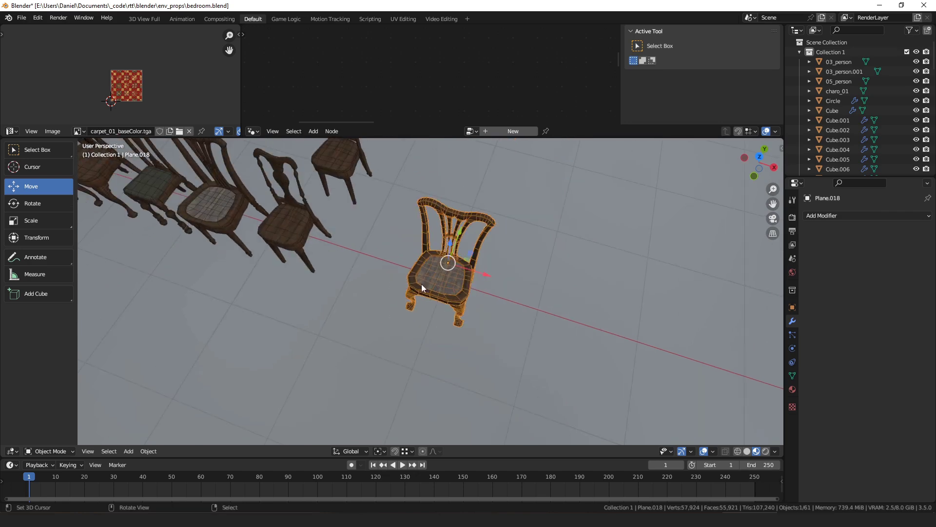
{"action": "key", "text": "Tab"}
{"action": "key", "text": "Tab"}
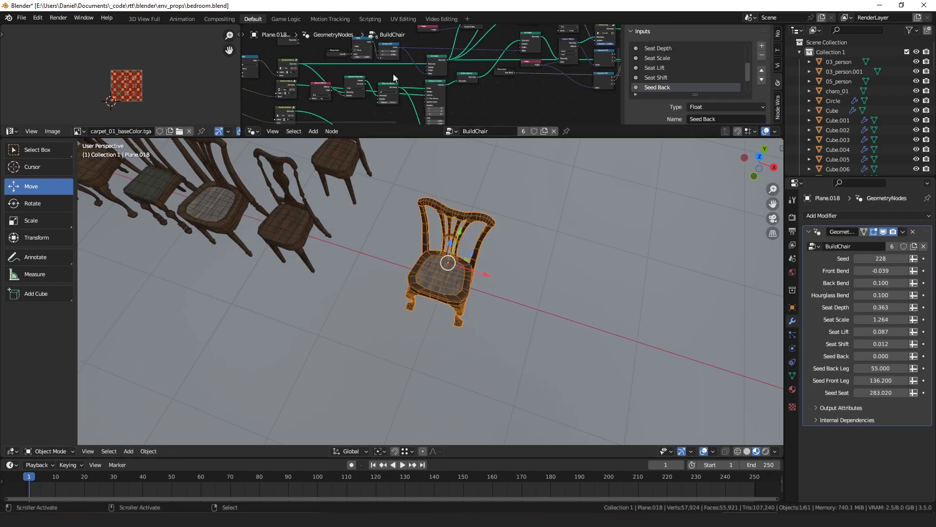
Preview the RandomInstance node that supplies the chair back in the BuildChair node tree
{"action": "middle_click_drag", "start_coordinate": [366, 73], "coordinate": [388, 81]}
{"action": "scroll", "coordinate": [481, 61], "scroll_direction": "up", "scroll_amount": 6}
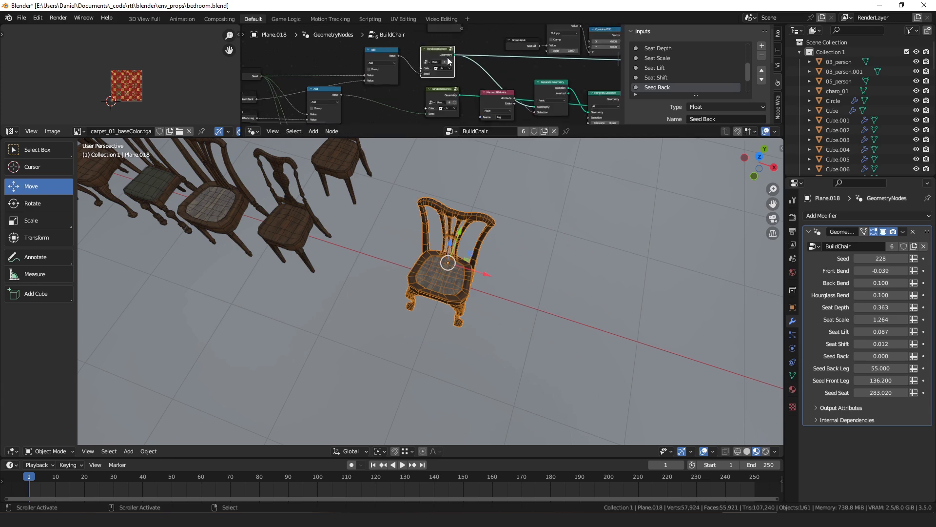
{"action": "middle_click_drag", "start_coordinate": [481, 57], "coordinate": [474, 78]}
{"action": "left_click_drag", "start_coordinate": [442, 53], "coordinate": [451, 54]}
{"action": "key", "text": "Tab"}
{"action": "key", "text": "Tab"}
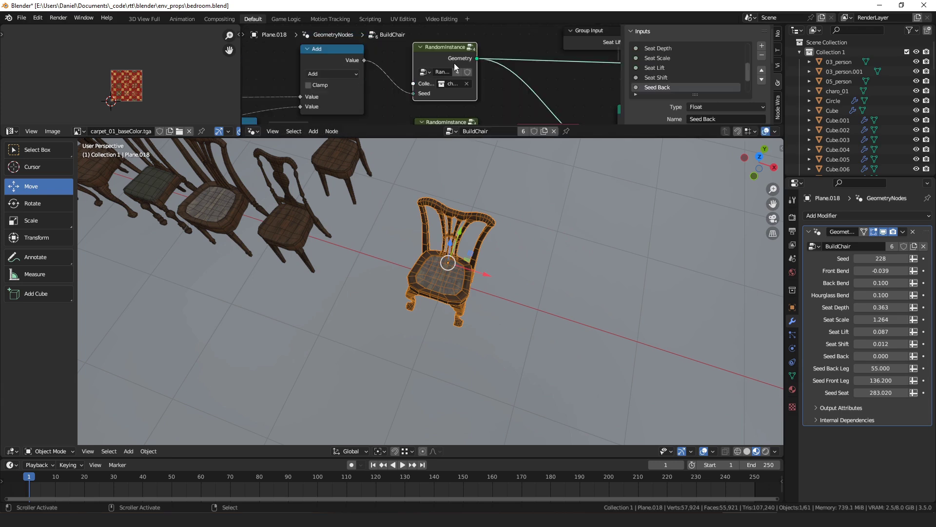
{"action": "left_click", "coordinate": [449, 48], "text": "ctrl+shift"}
{"action": "middle_click_drag", "start_coordinate": [483, 93], "coordinate": [482, 75]}
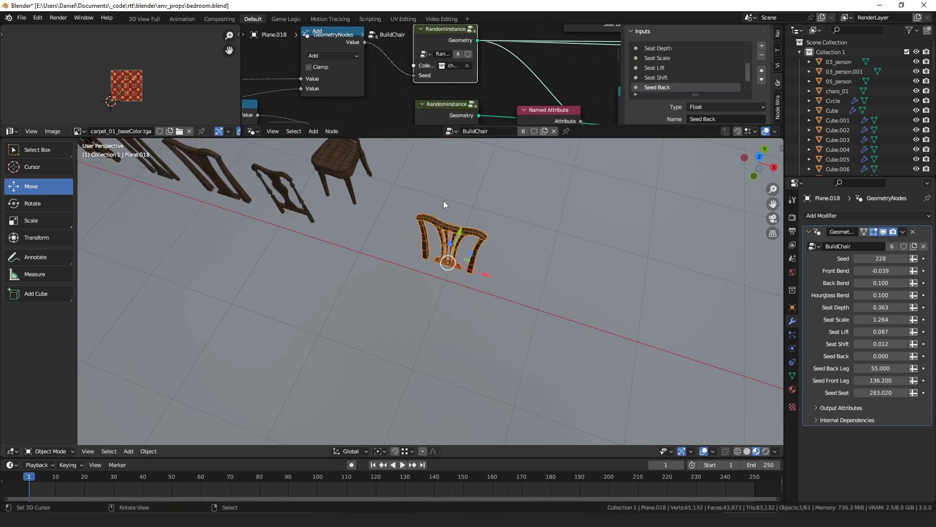
Preview in turn the RandomInstance nodes that supply the back leg, the front leg and the seat
{"action": "middle_click_drag", "start_coordinate": [445, 205], "coordinate": [449, 114]}
{"action": "left_click", "coordinate": [448, 114], "text": "ctrl+shift"}
{"action": "scroll", "coordinate": [448, 107], "scroll_direction": "down", "scroll_amount": 4}
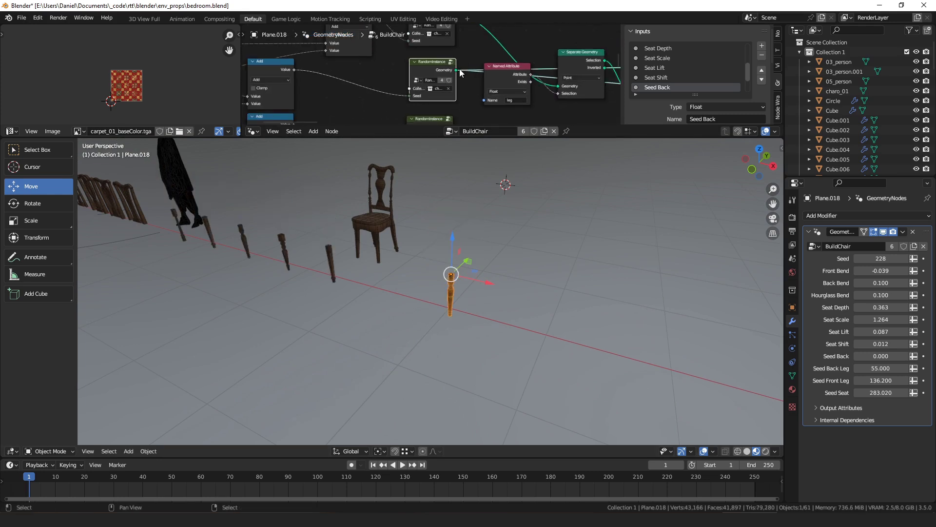
{"action": "middle_click_drag", "start_coordinate": [448, 60], "coordinate": [447, 55]}
{"action": "left_click", "coordinate": [433, 76], "text": "ctrl+shift"}
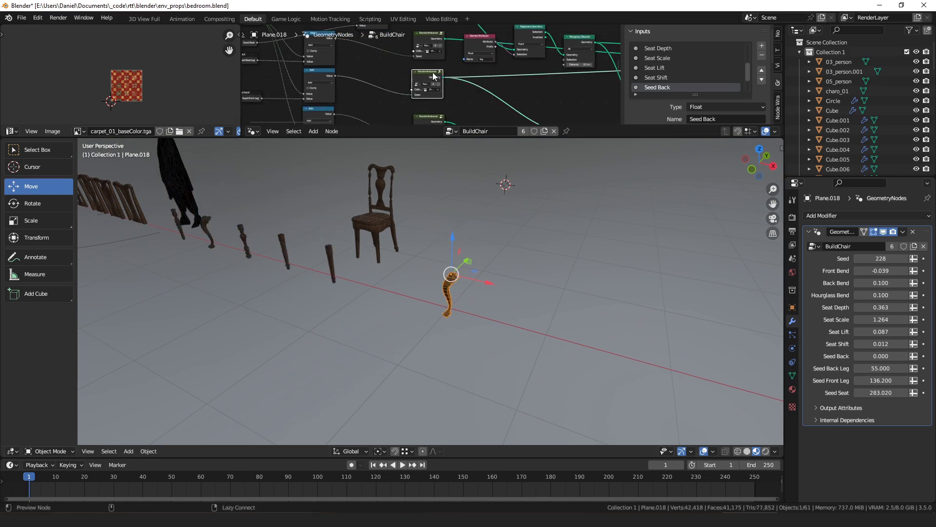
{"action": "middle_click_drag", "start_coordinate": [439, 108], "coordinate": [429, 70]}
{"action": "left_click", "coordinate": [418, 84], "text": "ctrl+shift"}
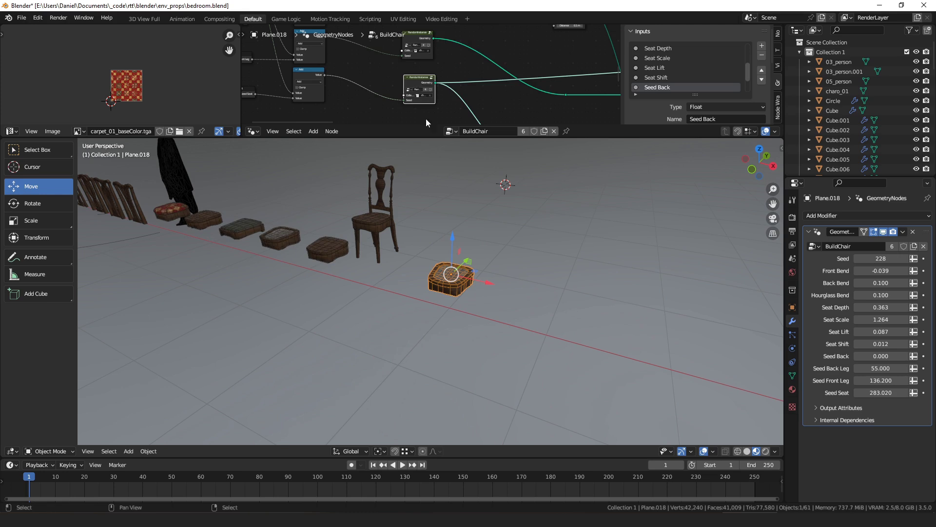
Preview the chair-back RandomInstance node again, followed by the Instance on Points node that places the back legs
{"action": "middle_click_drag", "start_coordinate": [529, 110], "coordinate": [522, 63]}
{"action": "scroll", "coordinate": [522, 63], "scroll_direction": "down", "scroll_amount": 4}
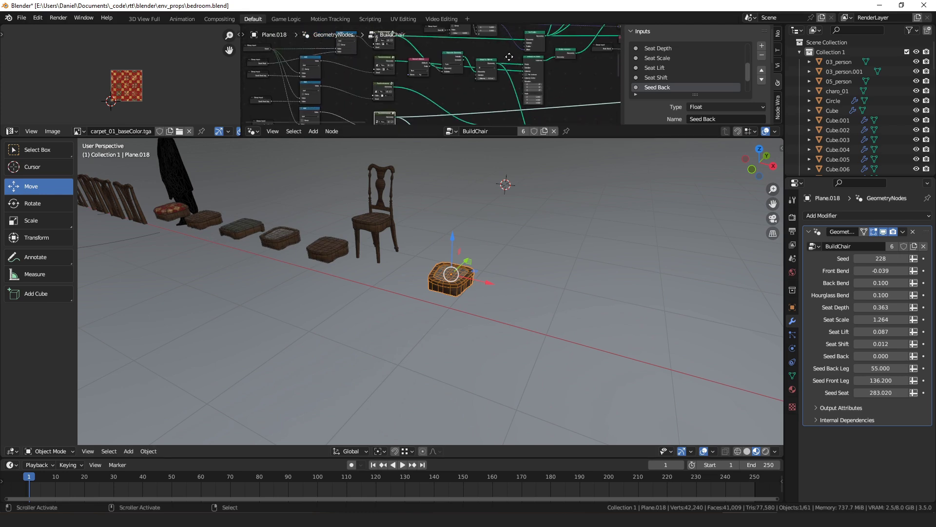
{"action": "middle_click_drag", "start_coordinate": [429, 39], "coordinate": [390, 88]}
{"action": "left_click", "coordinate": [390, 88], "text": "ctrl+shift"}
{"action": "scroll", "coordinate": [390, 88], "scroll_direction": "up", "scroll_amount": 2}
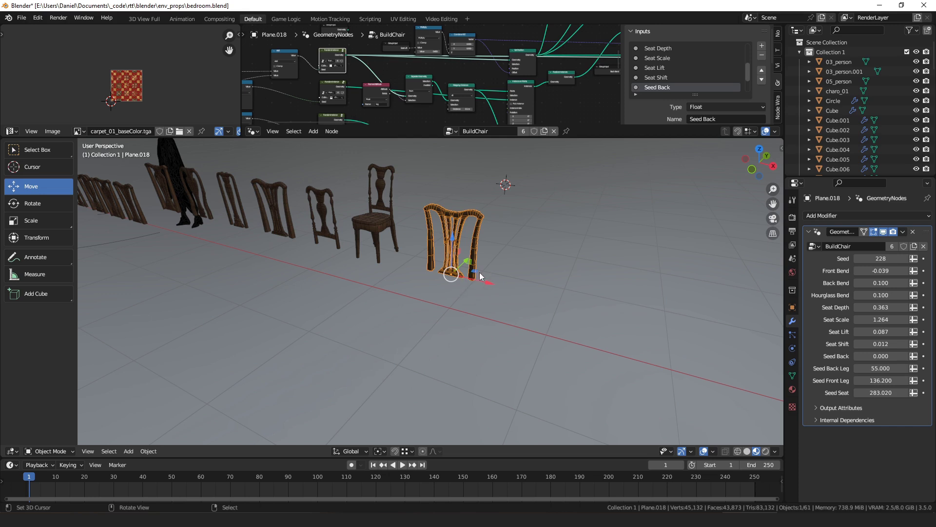
{"action": "middle_click_drag", "start_coordinate": [525, 53], "coordinate": [460, 82]}
{"action": "left_click", "coordinate": [418, 75], "text": "ctrl+shift"}
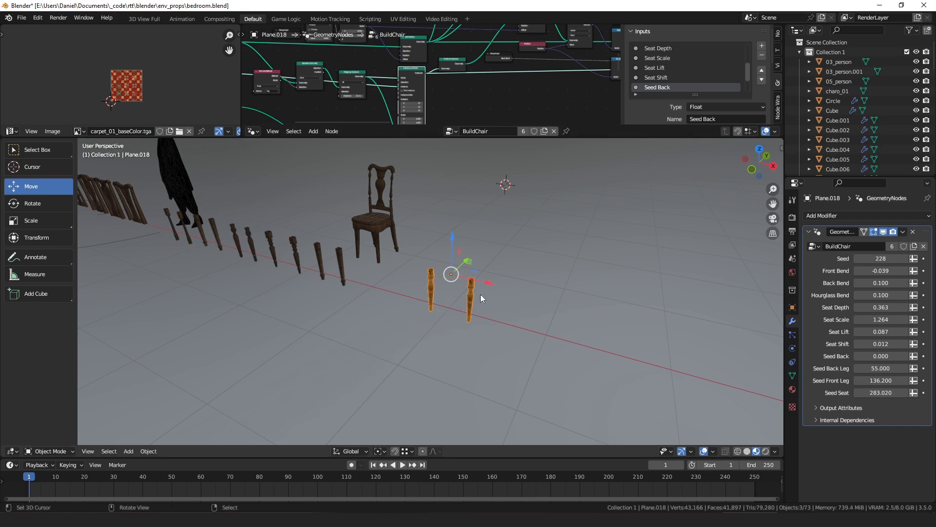
Preview the Merge by Distance node that yields the attachment points for the back legs
{"action": "middle_click_drag", "start_coordinate": [489, 82], "coordinate": [469, 85]}
{"action": "scroll", "coordinate": [469, 59], "scroll_direction": "up", "scroll_amount": 3}
{"action": "left_click", "coordinate": [393, 48]}
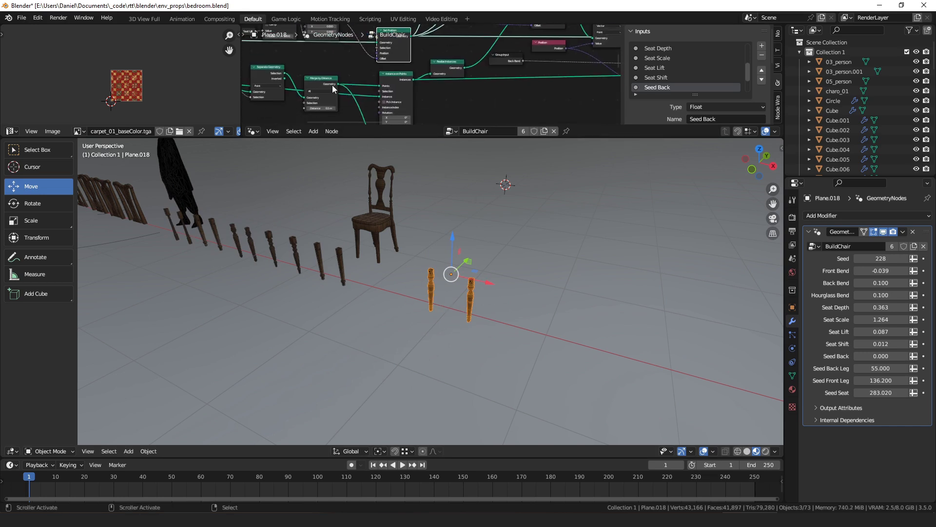
{"action": "middle_click_drag", "start_coordinate": [362, 106], "coordinate": [375, 73]}
{"action": "left_click", "coordinate": [336, 50], "text": "ctrl+shift"}
{"action": "scroll", "coordinate": [439, 88], "scroll_direction": "down", "scroll_amount": 4}
{"action": "middle_click_drag", "start_coordinate": [466, 98], "coordinate": [456, 70]}
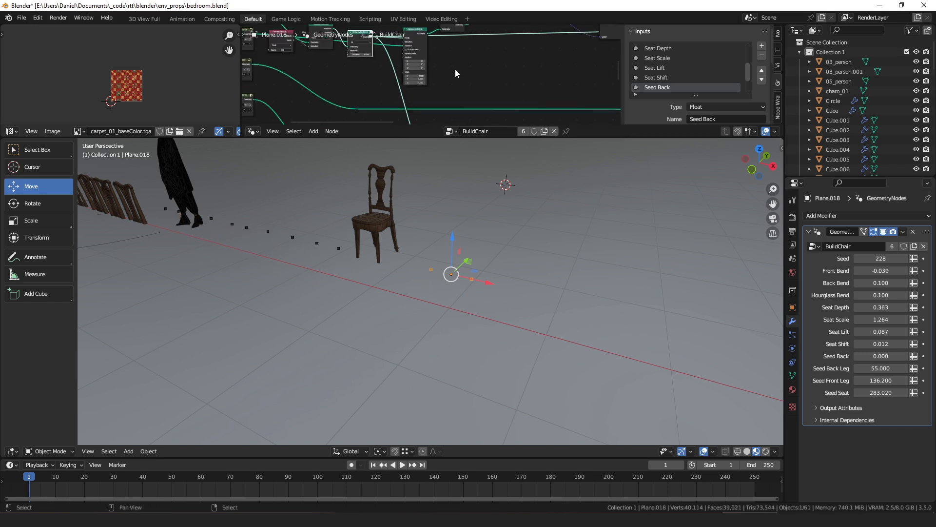
Preview the nodes that build the flat seat plane from the back-leg points and try a Seat Depth of 0.233
{"action": "middle_click_drag", "start_coordinate": [488, 117], "coordinate": [465, 55]}
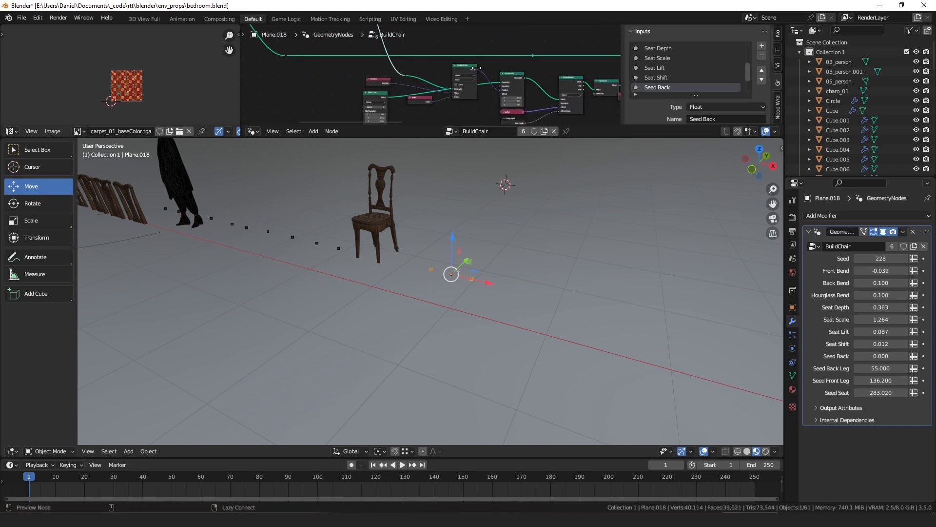
{"action": "left_click", "coordinate": [508, 83], "text": "ctrl+shift"}
{"action": "middle_click_drag", "start_coordinate": [491, 222], "coordinate": [495, 247]}
{"action": "middle_click_drag", "start_coordinate": [548, 63], "coordinate": [421, 56]}
{"action": "left_click", "coordinate": [445, 78], "text": "ctrl+shift"}
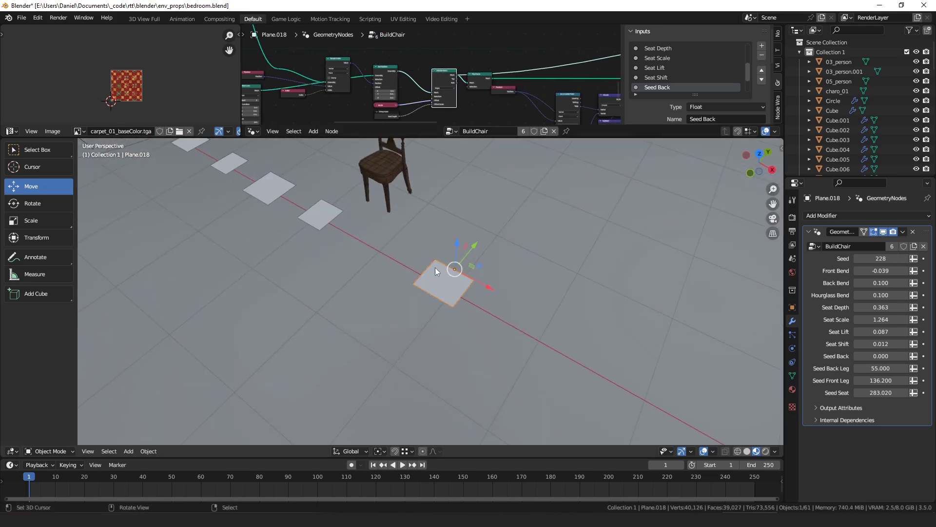
{"action": "middle_click_drag", "start_coordinate": [524, 86], "coordinate": [438, 84]}
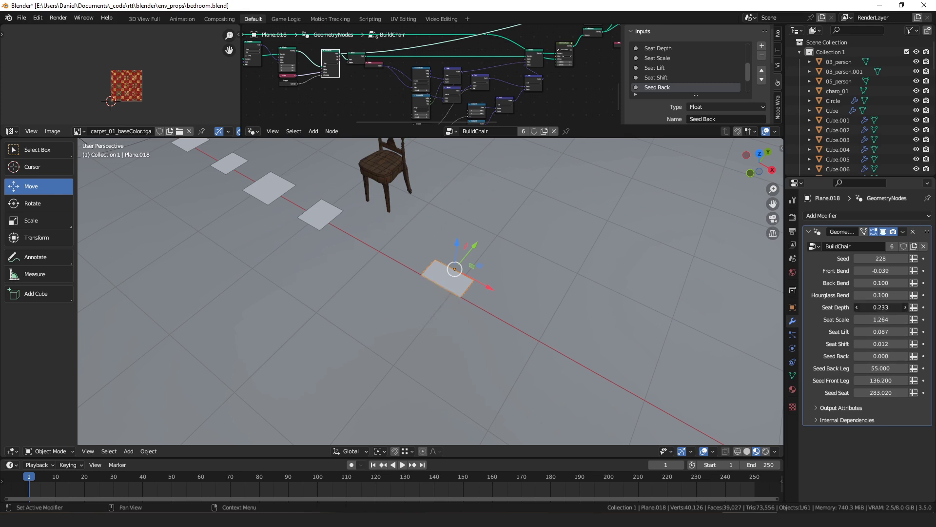
Preview the scaled seat plane and the node group that fits the chosen seat mesh onto it
{"action": "scroll", "coordinate": [540, 56], "scroll_direction": "down", "scroll_amount": 2}
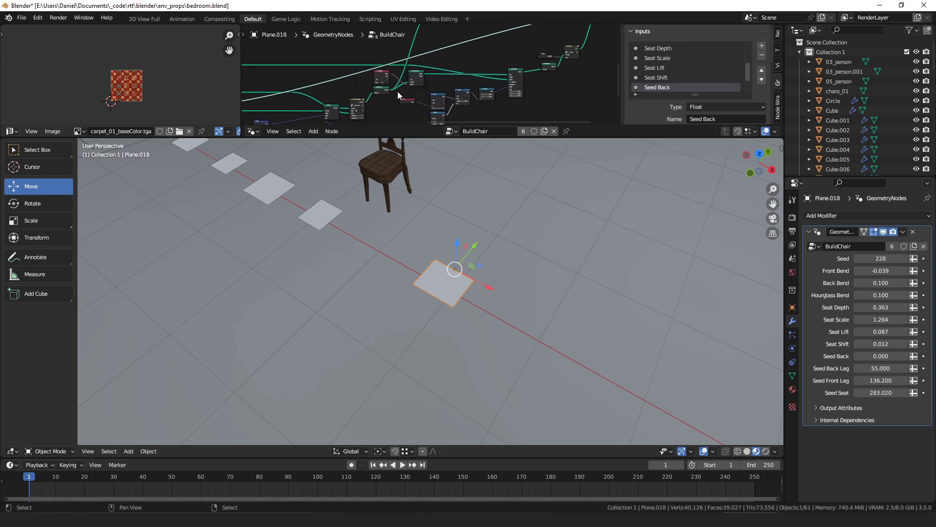
{"action": "scroll", "coordinate": [405, 92], "scroll_direction": "up", "scroll_amount": 5}
{"action": "middle_click_drag", "start_coordinate": [412, 91], "coordinate": [312, 90]}
{"action": "middle_click_drag", "start_coordinate": [527, 90], "coordinate": [431, 78]}
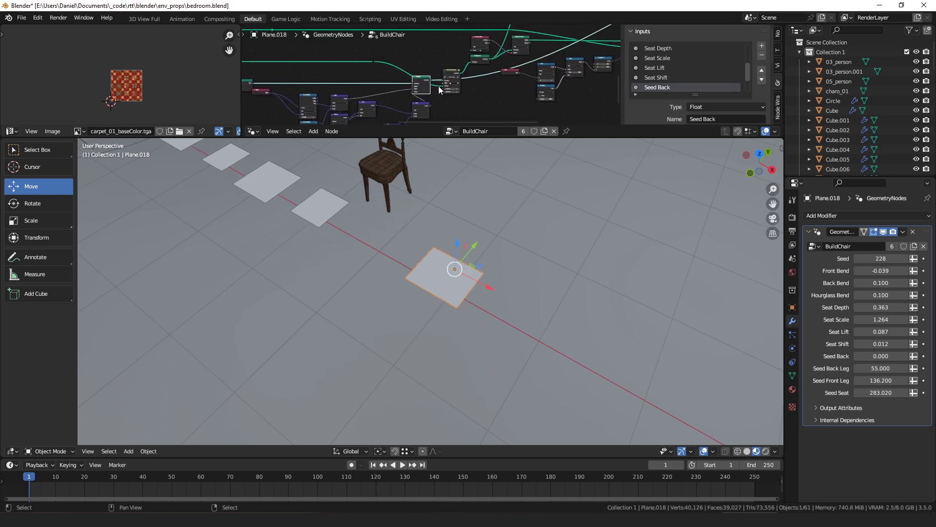
{"action": "scroll", "coordinate": [433, 77], "scroll_direction": "up", "scroll_amount": 3}
{"action": "left_click", "coordinate": [461, 74], "text": "ctrl+shift"}
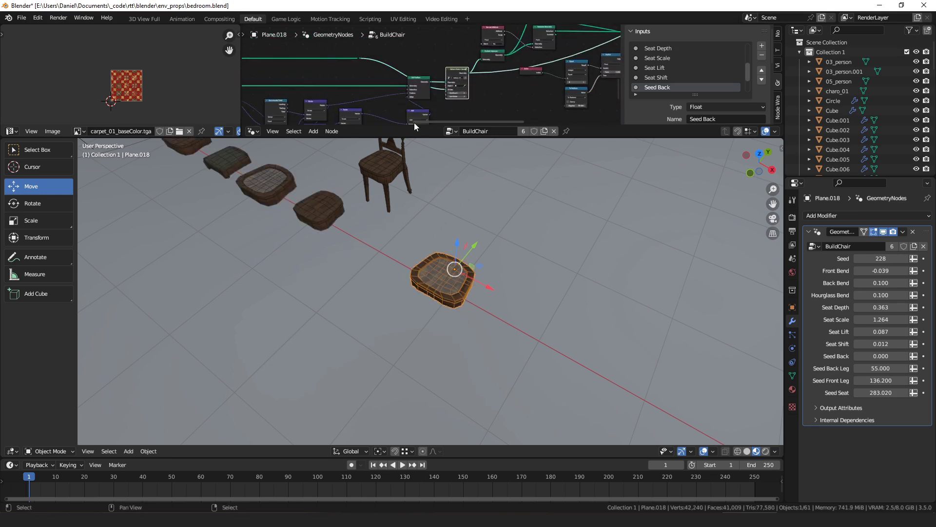
{"action": "middle_click_drag", "start_coordinate": [495, 109], "coordinate": [467, 103]}
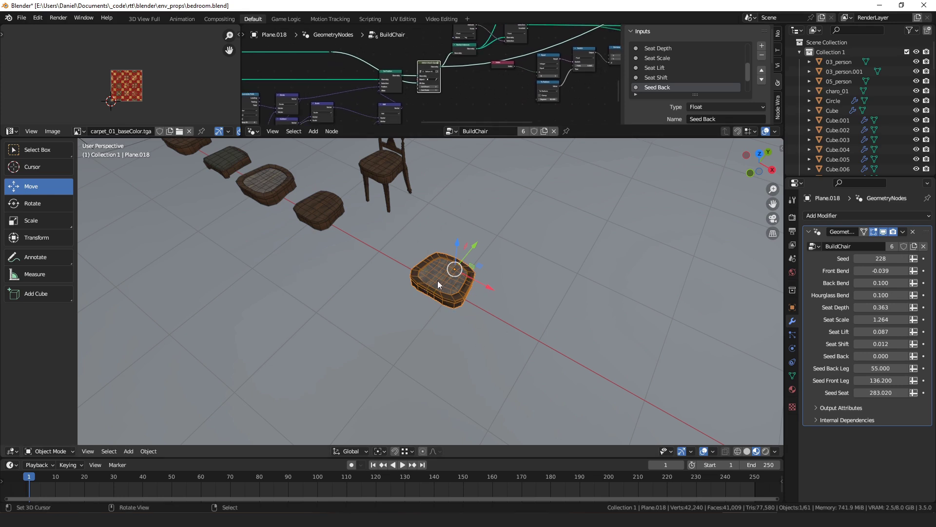
Preview the separated front-leg attachment points on the seat and the Instance on Points node that places the front legs
{"action": "middle_click_drag", "start_coordinate": [513, 44], "coordinate": [383, 78]}
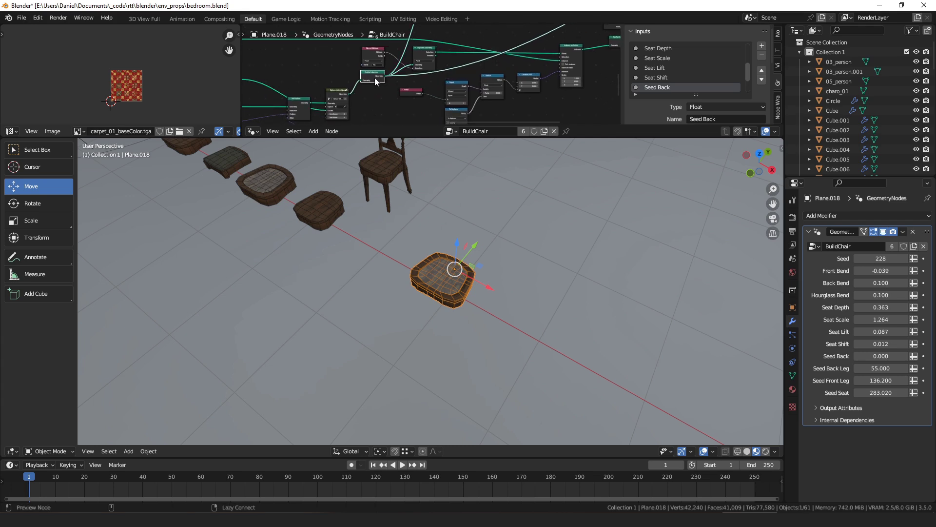
{"action": "left_click", "coordinate": [430, 53], "text": "ctrl+shift"}
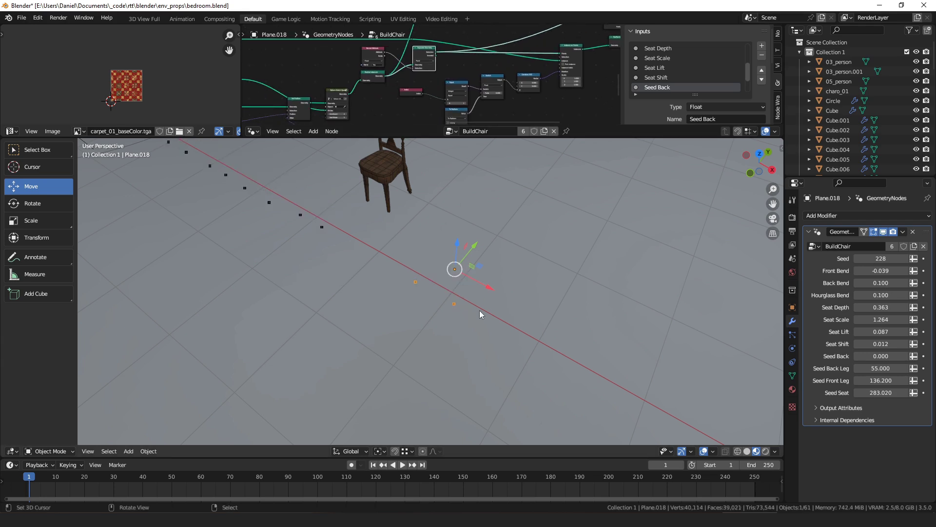
{"action": "middle_click_drag", "start_coordinate": [529, 47], "coordinate": [455, 74]}
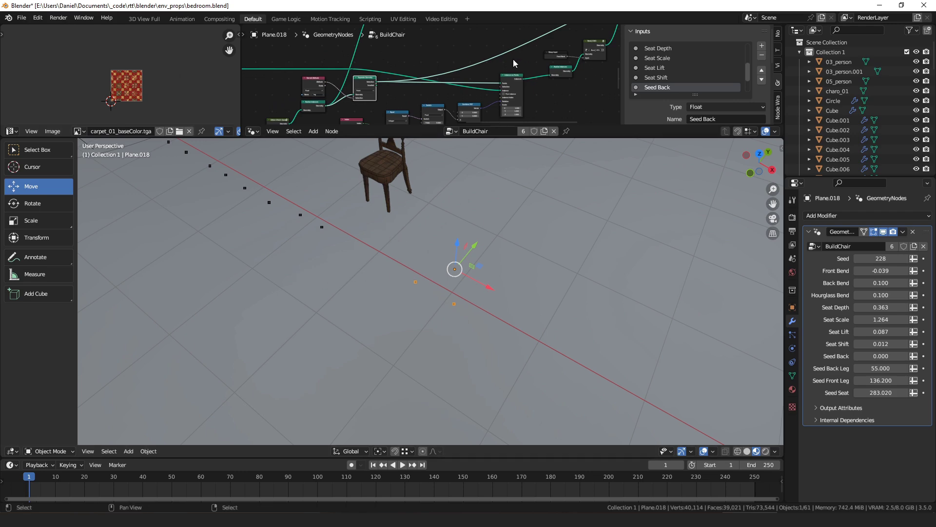
{"action": "middle_click_drag", "start_coordinate": [514, 63], "coordinate": [461, 50]}
{"action": "left_click", "coordinate": [463, 57], "text": "ctrl+shift"}
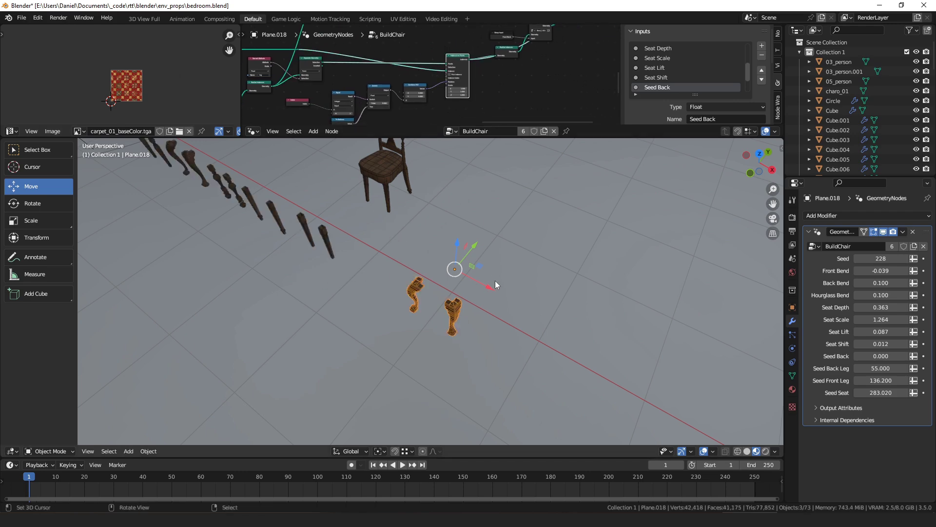
{"action": "middle_click_drag", "start_coordinate": [495, 280], "coordinate": [481, 259]}
Preview the node group that processes the instanced front legs, followed by the node that outputs the positioned back legs
{"action": "middle_click_drag", "start_coordinate": [514, 57], "coordinate": [445, 89]}
{"action": "scroll", "coordinate": [466, 92], "scroll_direction": "down", "scroll_amount": 2}
{"action": "left_click", "coordinate": [446, 89], "text": "ctrl+shift"}
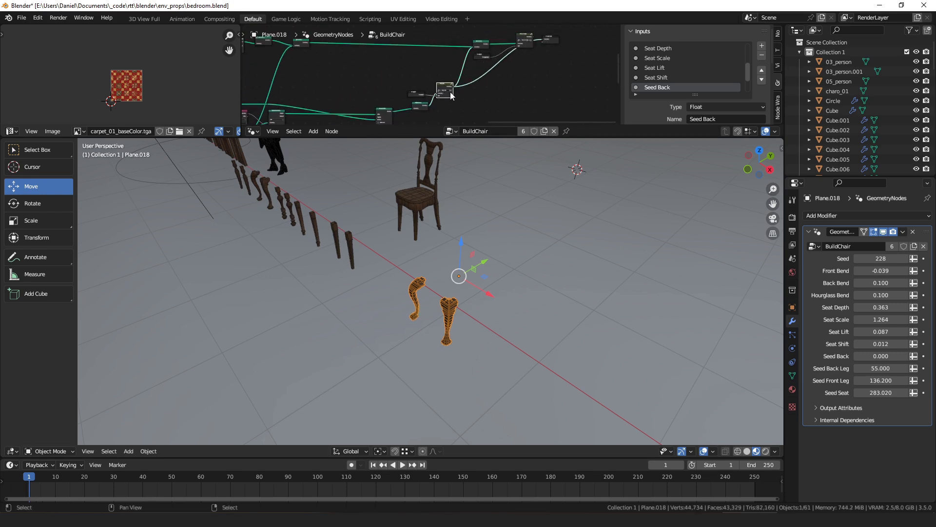
{"action": "middle_click_drag", "start_coordinate": [319, 65], "coordinate": [507, 85]}
{"action": "middle_click_drag", "start_coordinate": [381, 59], "coordinate": [461, 61]}
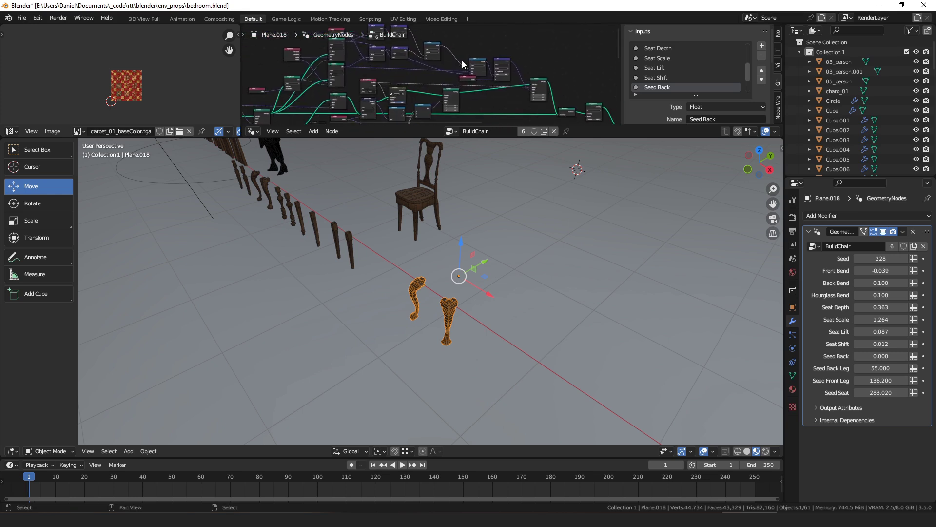
{"action": "scroll", "coordinate": [461, 61], "scroll_direction": "up", "scroll_amount": 2}
{"action": "left_click", "coordinate": [559, 81], "text": "ctrl+shift"}
{"action": "middle_click_drag", "start_coordinate": [593, 106], "coordinate": [549, 80]}
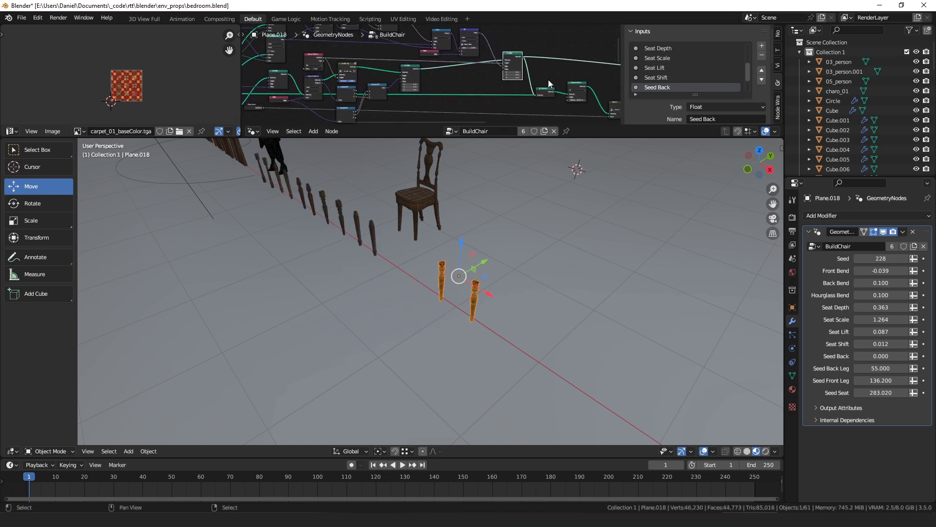
Preview the chair back joined to the back legs and the node group that bends them, and try a different Back Bend
{"action": "left_click", "coordinate": [551, 91], "text": "ctrl+shift"}
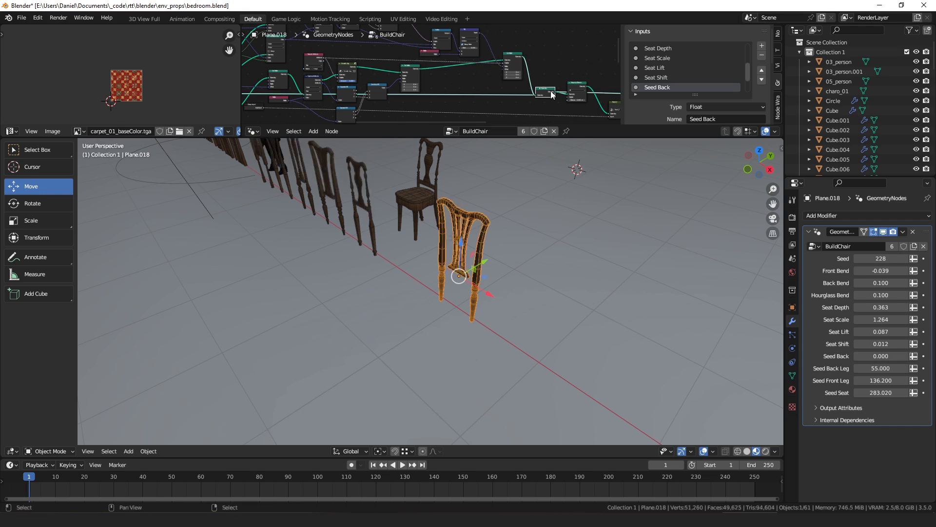
{"action": "middle_click_drag", "start_coordinate": [552, 94], "coordinate": [444, 72]}
{"action": "left_click", "coordinate": [452, 68], "text": "ctrl+shift"}
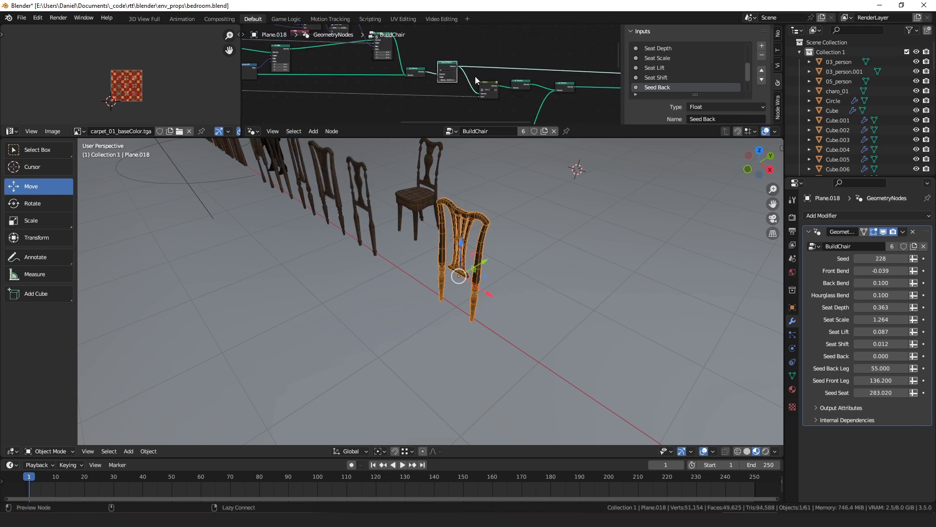
{"action": "left_click", "coordinate": [490, 86], "text": "ctrl+shift"}
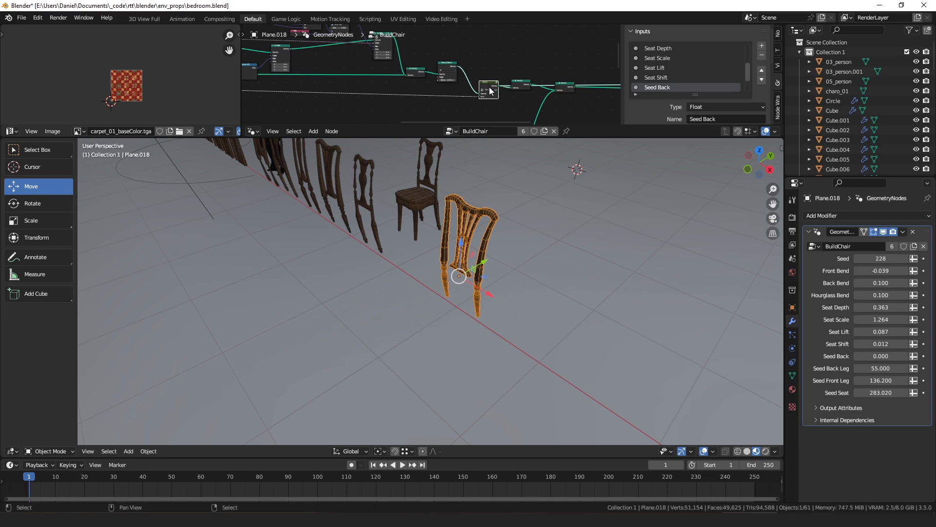
{"action": "left_click_drag", "start_coordinate": [870, 283], "coordinate": [812, 284]}
{"action": "key", "text": "ctrl+z"}
Preview the nodes that join the seat and the front legs to the bent back, followed by the Bend_Hourglass group
{"action": "middle_click_drag", "start_coordinate": [569, 75], "coordinate": [422, 72]}
{"action": "left_click", "coordinate": [430, 77], "text": "ctrl+shift"}
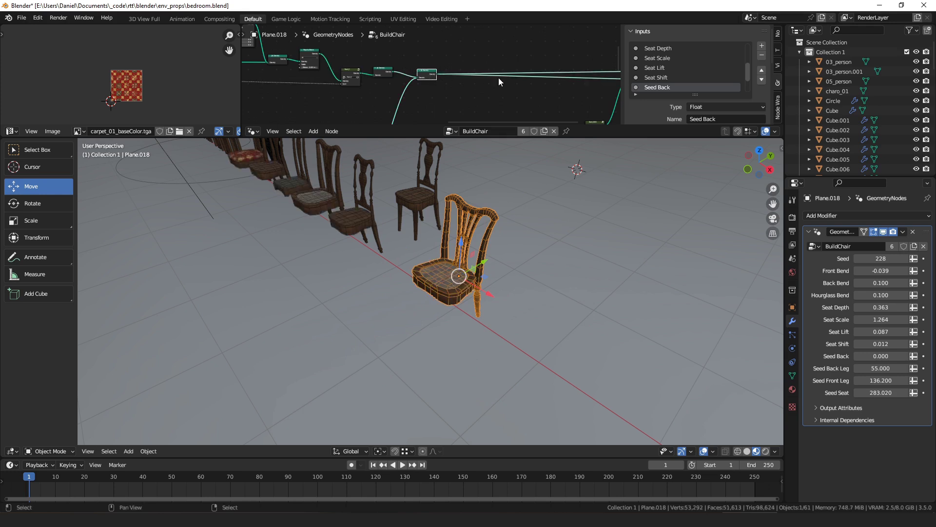
{"action": "middle_click_drag", "start_coordinate": [499, 78], "coordinate": [414, 77]}
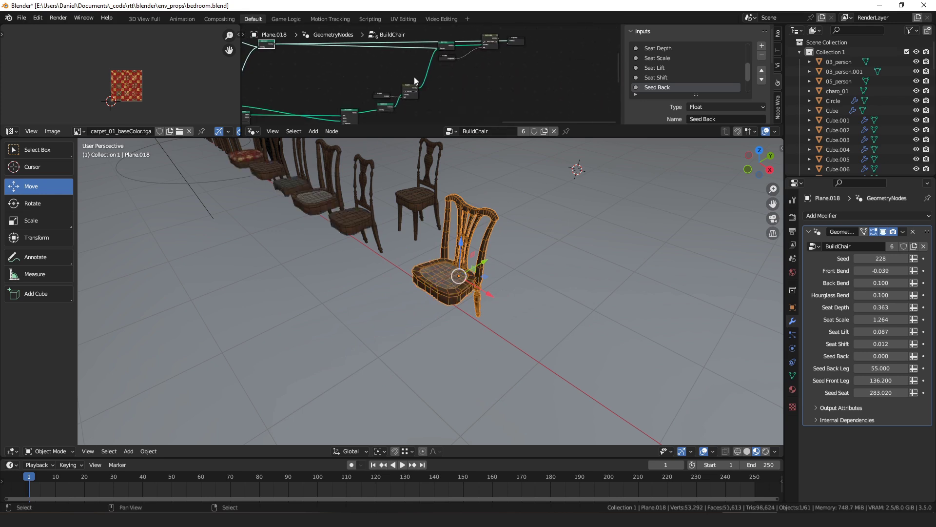
{"action": "left_click", "coordinate": [445, 45], "text": "ctrl+shift"}
{"action": "middle_click_drag", "start_coordinate": [445, 46], "coordinate": [426, 59]}
{"action": "left_click", "coordinate": [449, 50], "text": "ctrl+shift"}
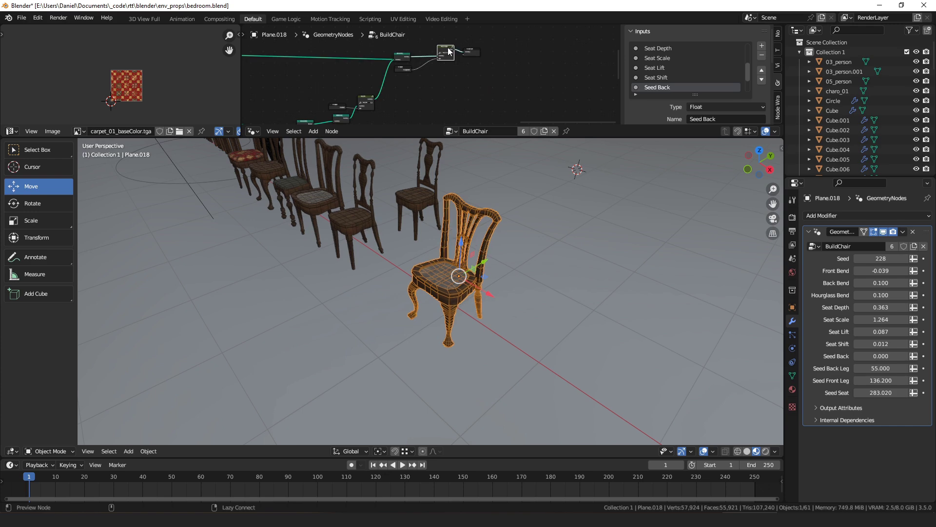
Try a Hourglass Bend of 4.050 on the assembled chair, examine its shape, and undo the change
{"action": "scroll", "coordinate": [461, 74], "scroll_direction": "up", "scroll_amount": 5}
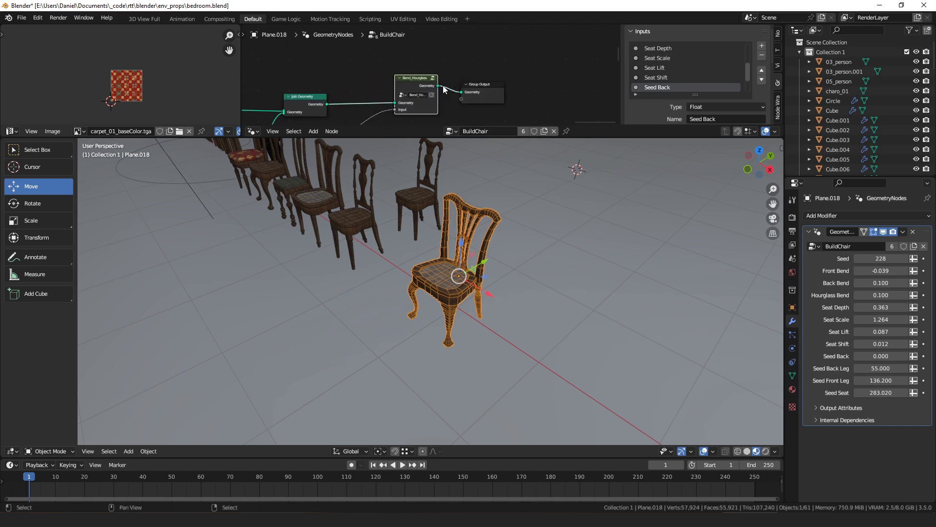
{"action": "middle_click_drag", "start_coordinate": [614, 166], "coordinate": [566, 251]}
{"action": "left_click_drag", "start_coordinate": [881, 295], "coordinate": [922, 295]}
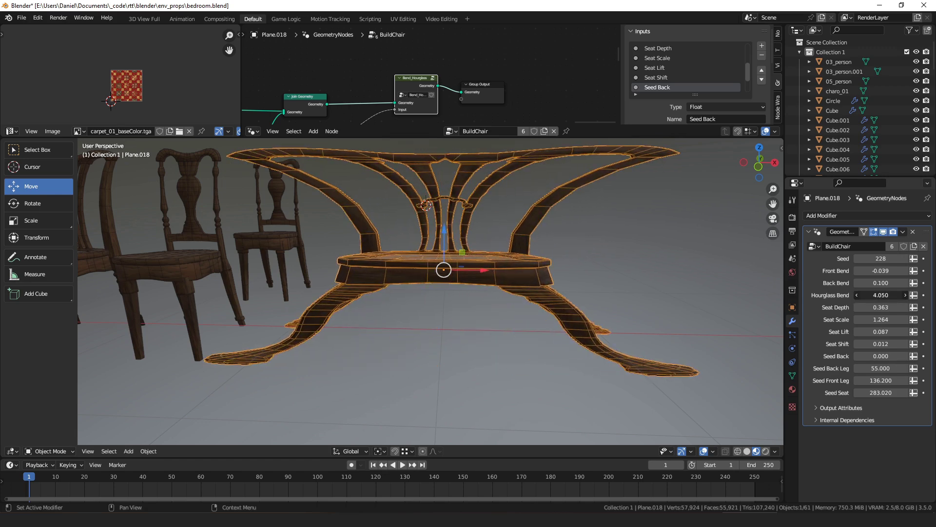
{"action": "mouse_move", "coordinate": [483, 249]}
{"action": "middle_mouse_down"}
{"action": "mouse_move", "coordinate": [482, 338]}
{"action": "mouse_move", "coordinate": [490, 232]}
{"action": "mouse_move", "coordinate": [490, 240]}
{"action": "middle_mouse_up"}
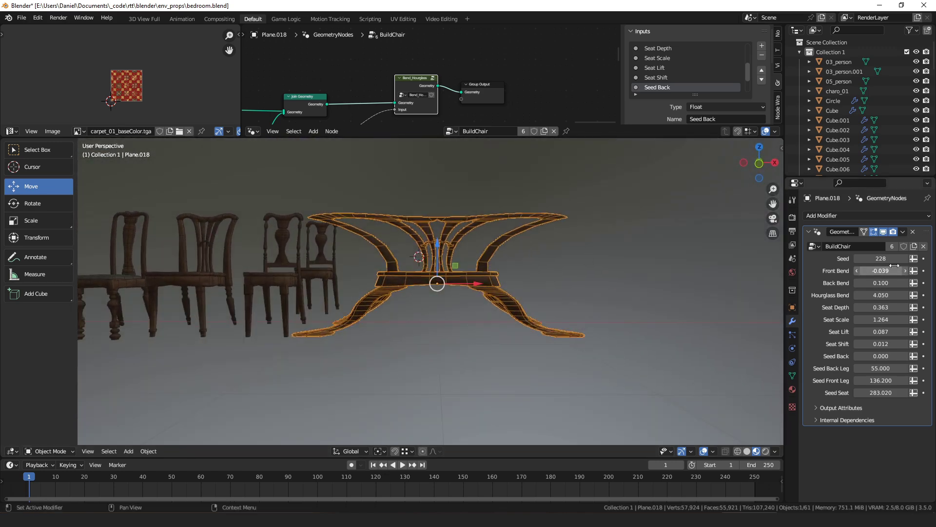
{"action": "middle_click_drag", "start_coordinate": [648, 230], "coordinate": [545, 229]}
{"action": "middle_click_drag", "start_coordinate": [627, 238], "coordinate": [595, 262]}
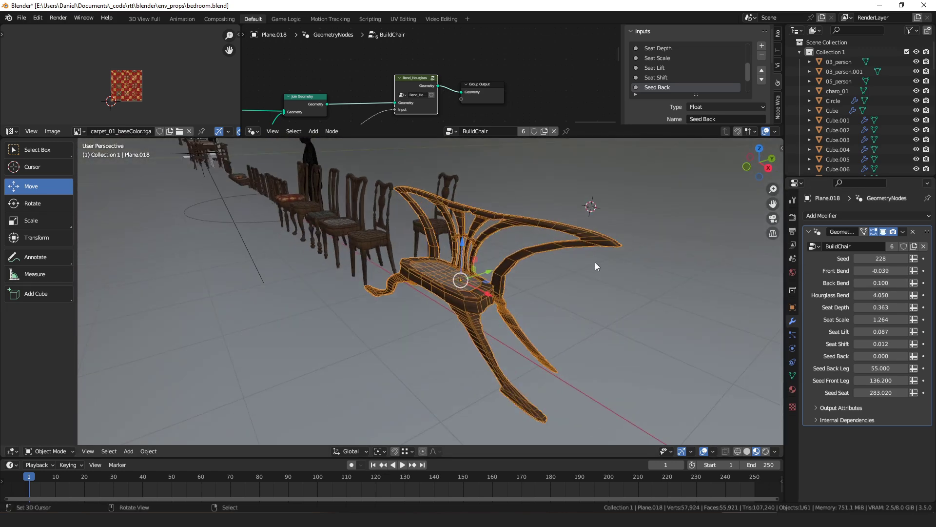
{"action": "scroll", "coordinate": [476, 238], "scroll_direction": "down", "scroll_amount": 3}
{"action": "middle_click_drag", "start_coordinate": [476, 238], "coordinate": [495, 276]}
{"action": "key", "text": "ctrl+z"}
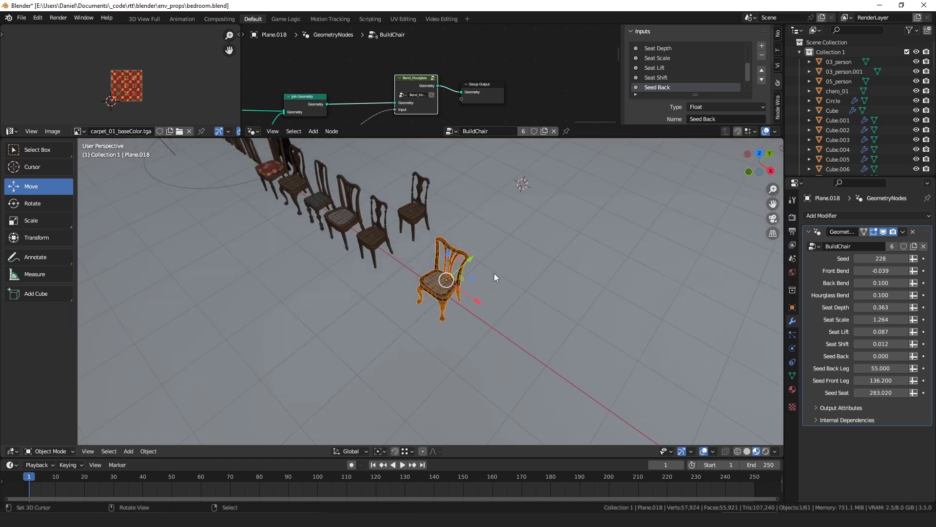
Try duplicating the assembled chair about 1.012 m along the global X axis
{"action": "middle_click_drag", "start_coordinate": [493, 273], "coordinate": [463, 301]}
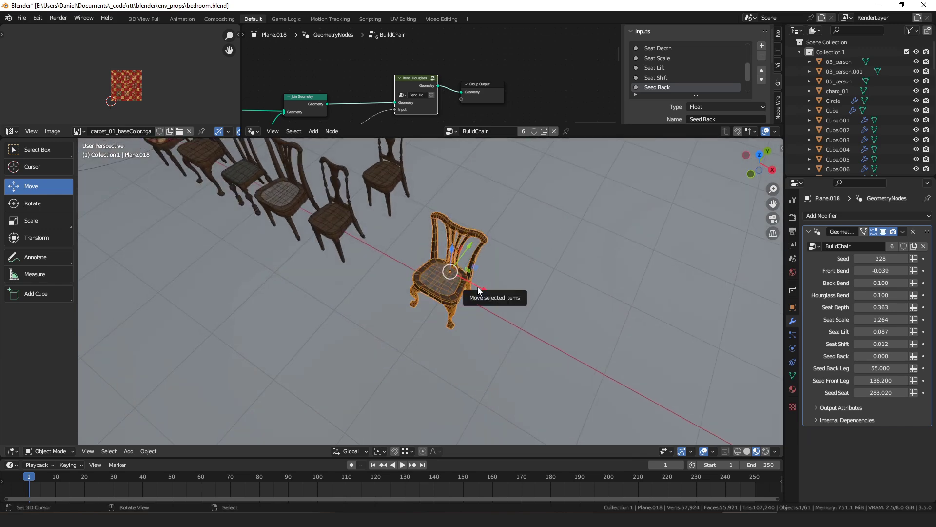
{"action": "key", "text": "shift+d"}
{"action": "key", "text": "x"}
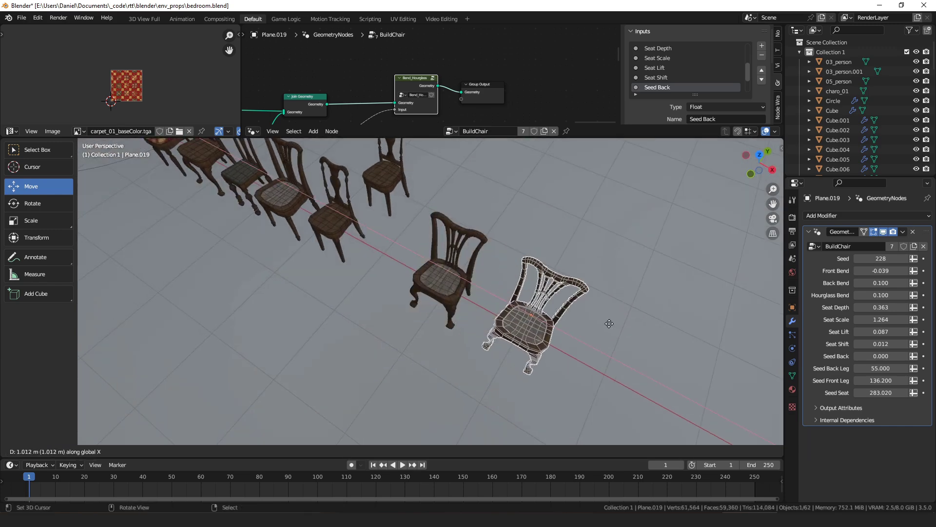
{"action": "left_click", "coordinate": [609, 323]}
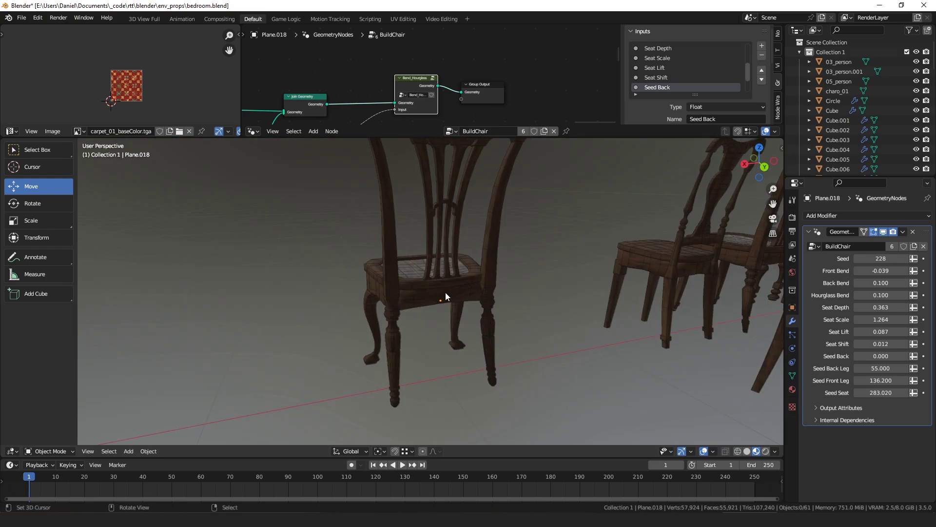
Select the assembled chair, examine it from several angles, and compare it with the row of chair variations and modular backs
{"action": "right_click", "coordinate": [446, 292]}
{"action": "middle_click_drag", "start_coordinate": [445, 292], "coordinate": [490, 285]}
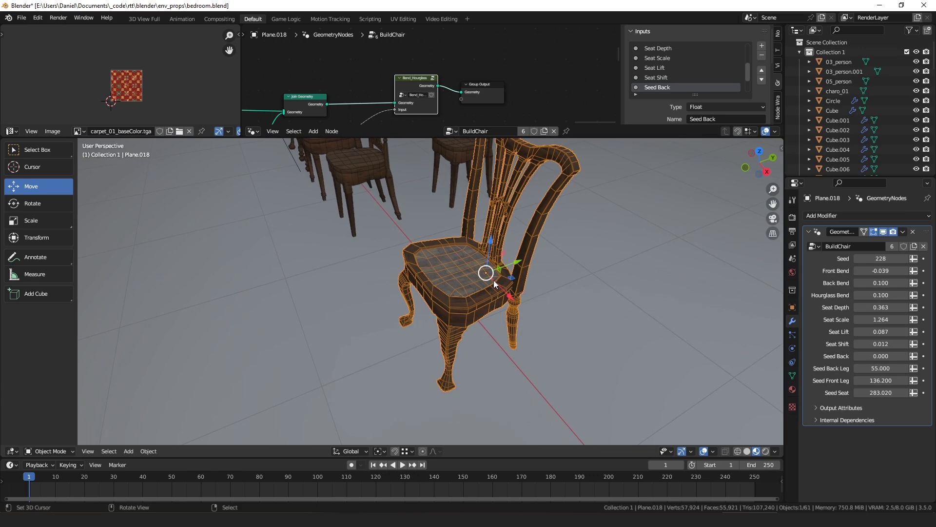
{"action": "middle_click_drag", "start_coordinate": [402, 294], "coordinate": [493, 276]}
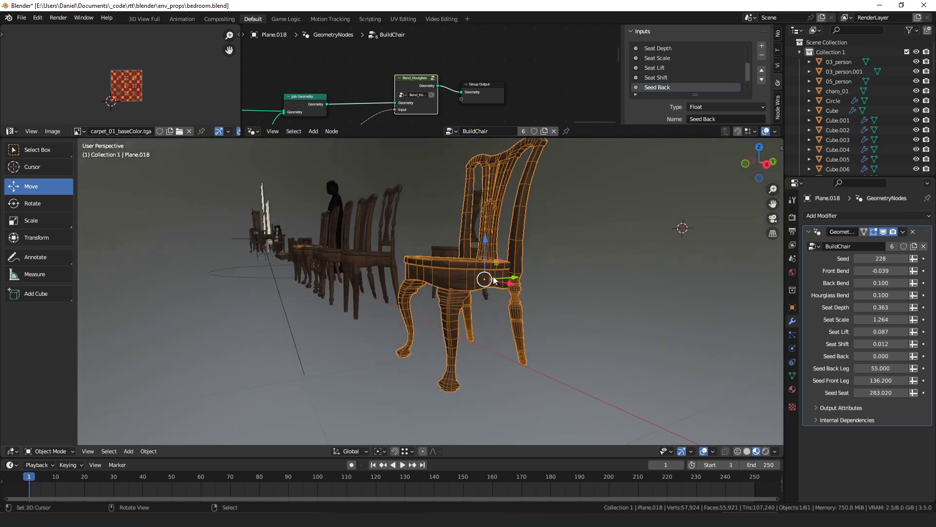
{"action": "middle_click_drag", "start_coordinate": [397, 285], "coordinate": [429, 309]}
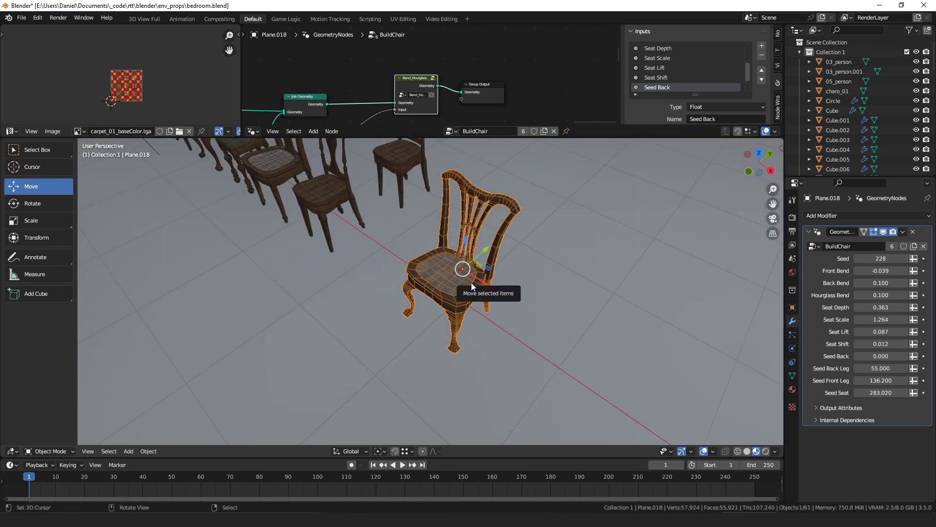
{"action": "middle_click_drag", "start_coordinate": [504, 246], "coordinate": [490, 280]}
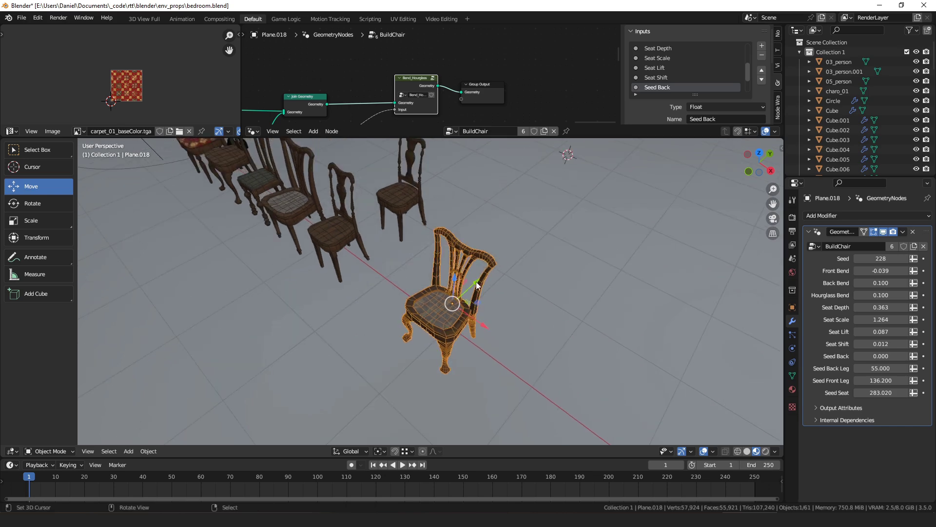
{"action": "middle_click_drag", "start_coordinate": [489, 280], "coordinate": [363, 266]}
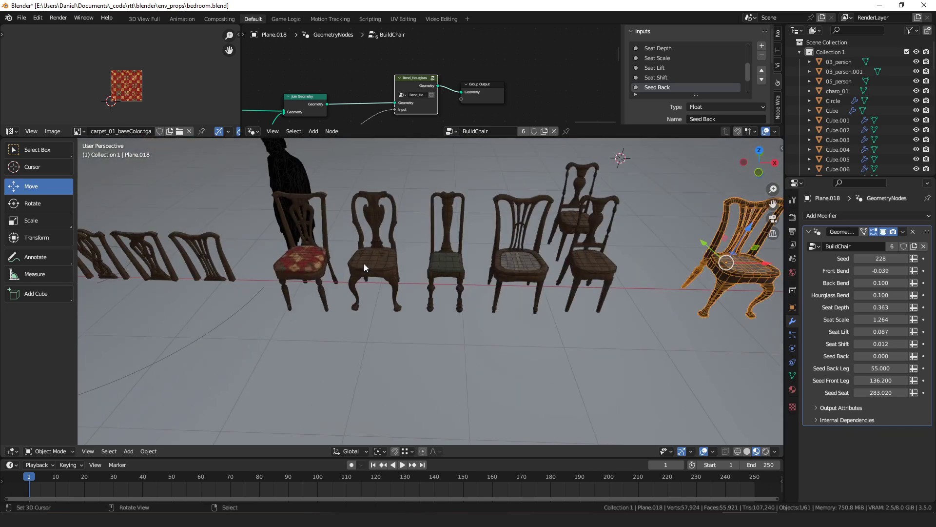
{"action": "middle_click_drag", "start_coordinate": [269, 268], "coordinate": [130, 250], "text": "shift"}
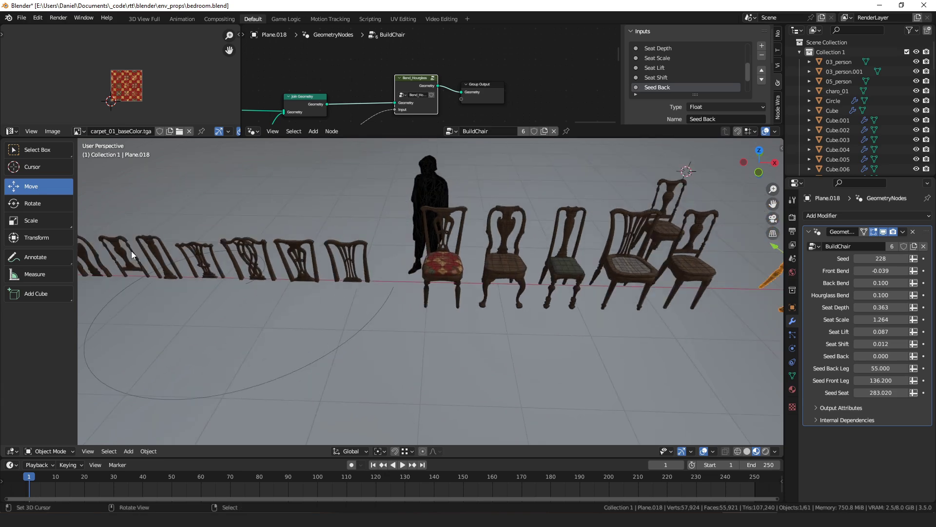
{"action": "scroll", "coordinate": [482, 292], "scroll_direction": "down", "scroll_amount": 4}
{"action": "middle_click_drag", "start_coordinate": [531, 294], "coordinate": [420, 245]}
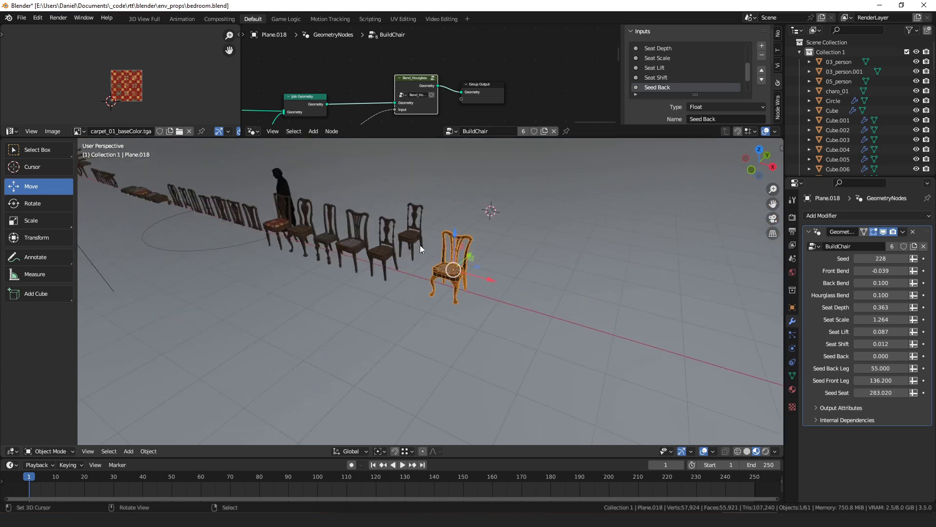
{"action": "scroll", "coordinate": [467, 251], "scroll_direction": "up", "scroll_amount": 5}
{"action": "middle_click_drag", "start_coordinate": [525, 253], "coordinate": [497, 263]}
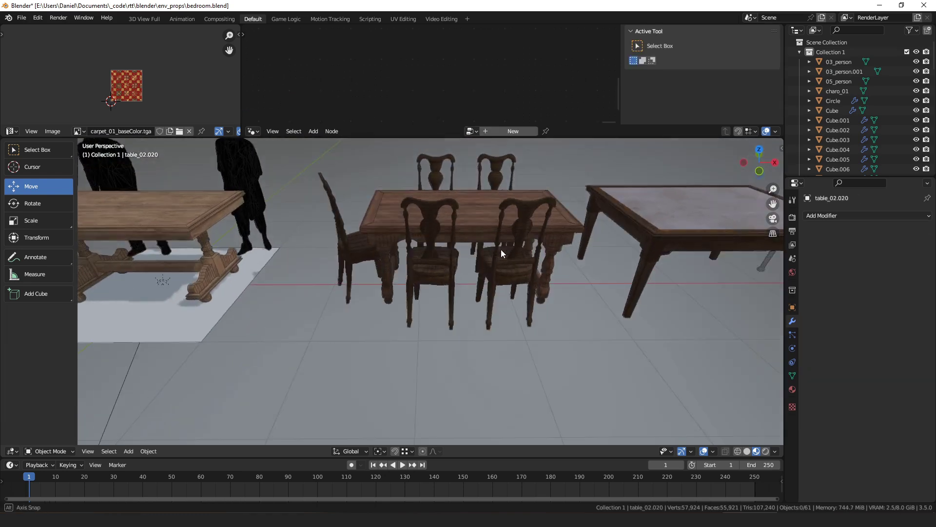
Examine the dining table with its chairs, the other tables, the cabinet and the reference drawings in the scene
{"action": "middle_click_drag", "start_coordinate": [501, 250], "coordinate": [471, 291]}
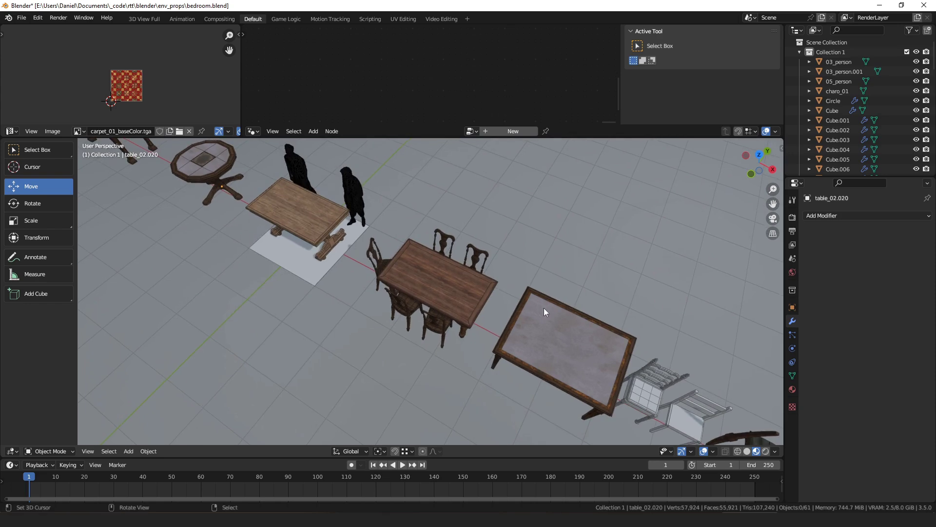
{"action": "scroll", "coordinate": [586, 320], "scroll_direction": "down", "scroll_amount": 3}
{"action": "middle_click_drag", "start_coordinate": [586, 321], "coordinate": [458, 254], "text": "shift"}
{"action": "scroll", "coordinate": [400, 269], "scroll_direction": "up", "scroll_amount": 5}
{"action": "scroll", "coordinate": [457, 254], "scroll_direction": "down", "scroll_amount": 3}
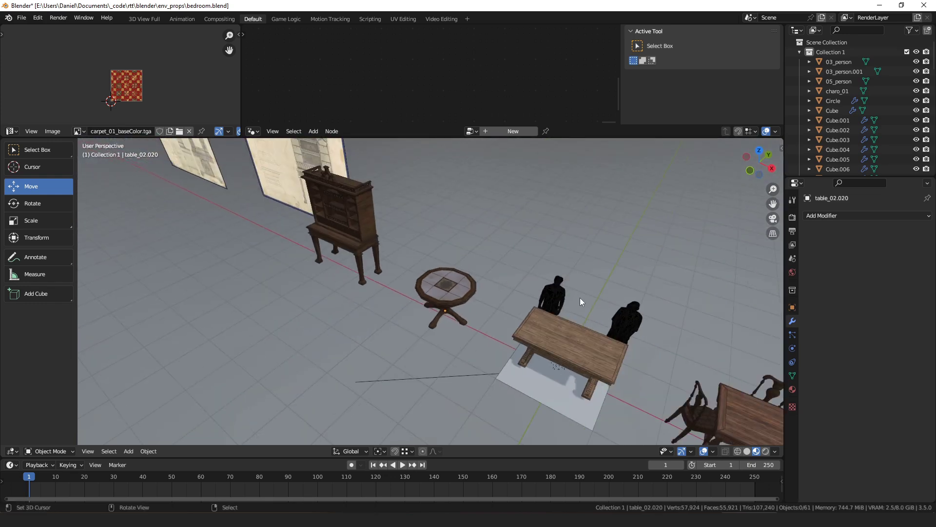
{"action": "middle_click_drag", "start_coordinate": [580, 298], "coordinate": [485, 298], "text": "shift"}
{"action": "scroll", "coordinate": [429, 255], "scroll_direction": "up", "scroll_amount": 3}
{"action": "scroll", "coordinate": [458, 281], "scroll_direction": "down", "scroll_amount": 5}
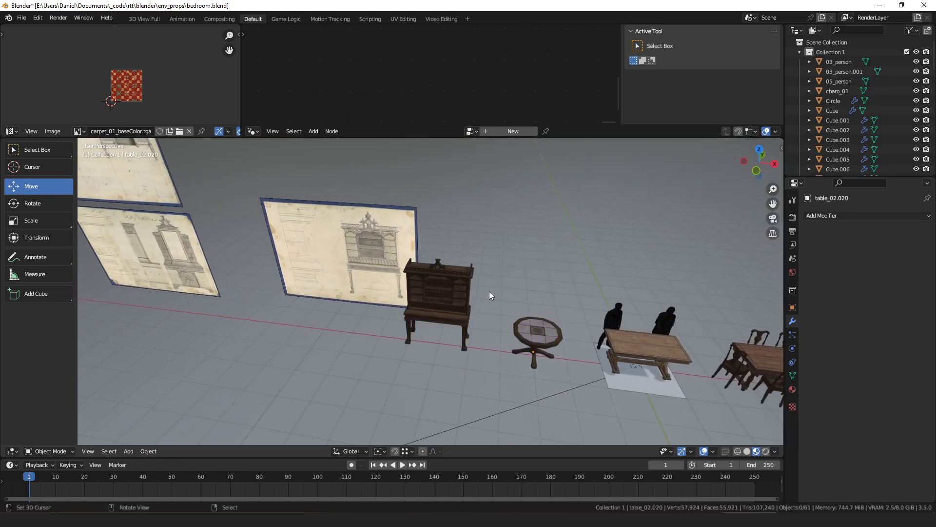